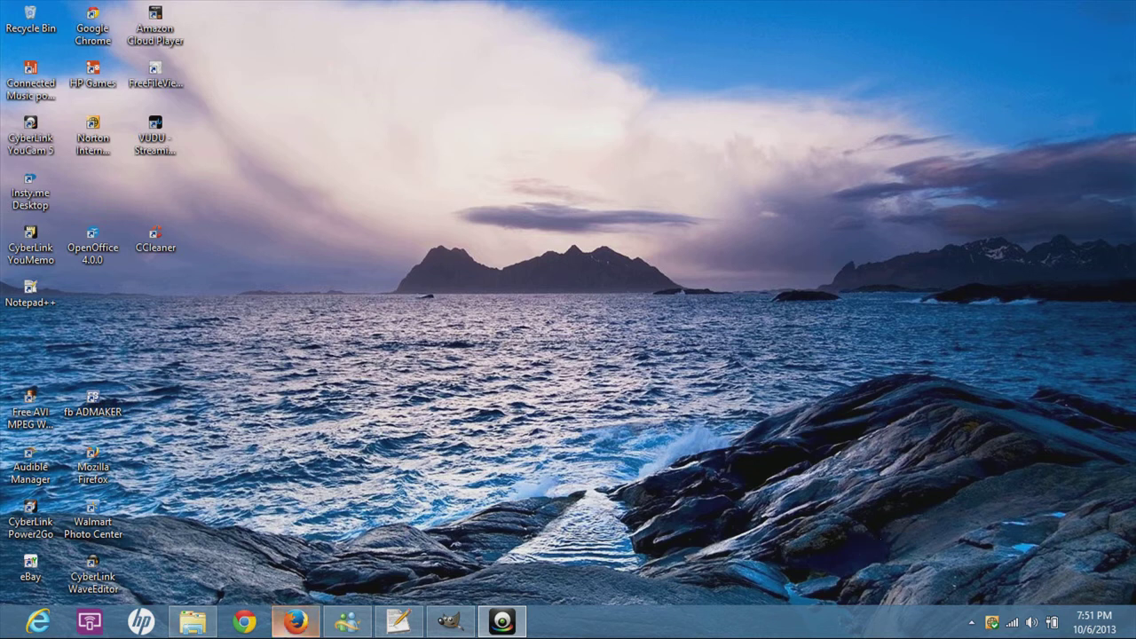
- Bring up the GIMP downloads page in Firefox, and minimize the browser after viewing it
{"action": "left_click", "coordinate": [295, 622]}
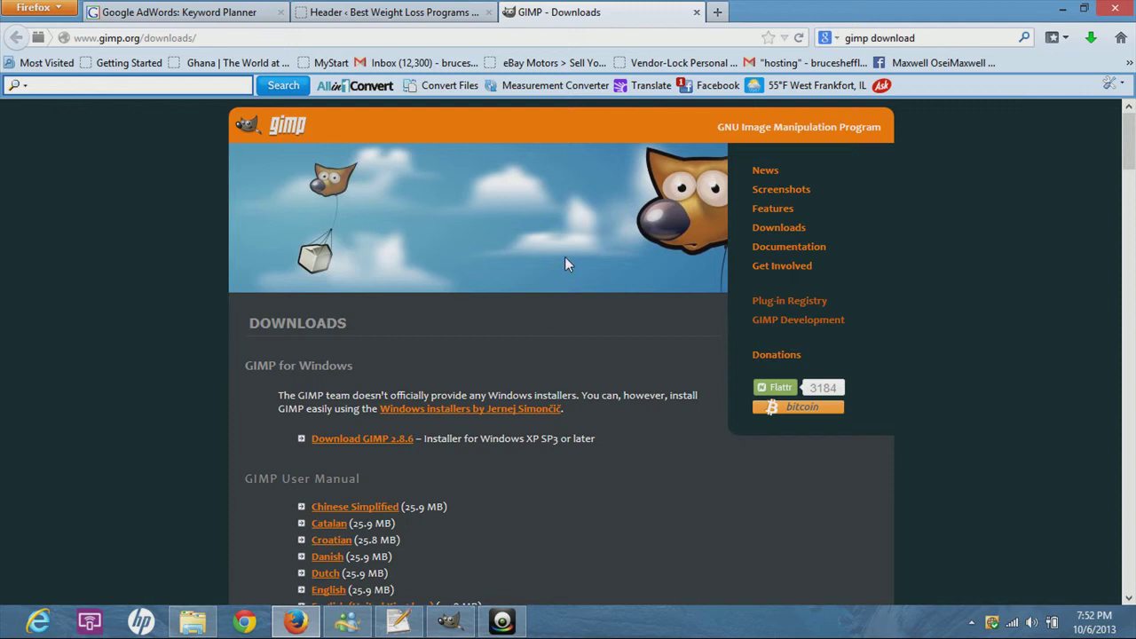
{"action": "left_click", "coordinate": [1061, 12]}
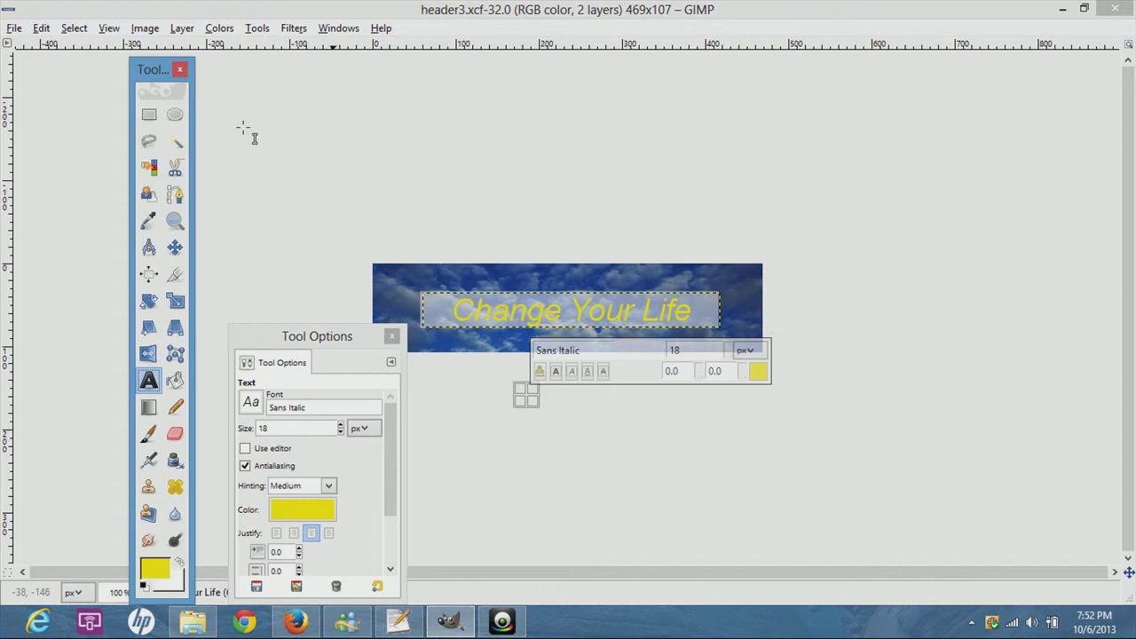
- Close all images currently open in GIMP
{"action": "left_click", "coordinate": [13, 29]}
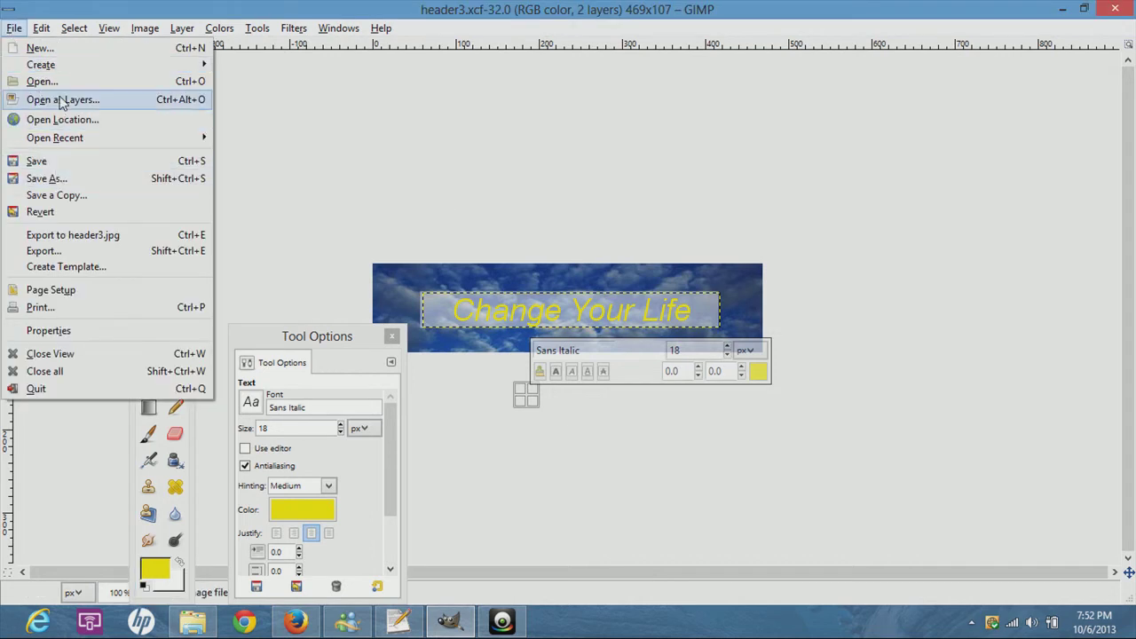
{"action": "left_click", "coordinate": [44, 371]}
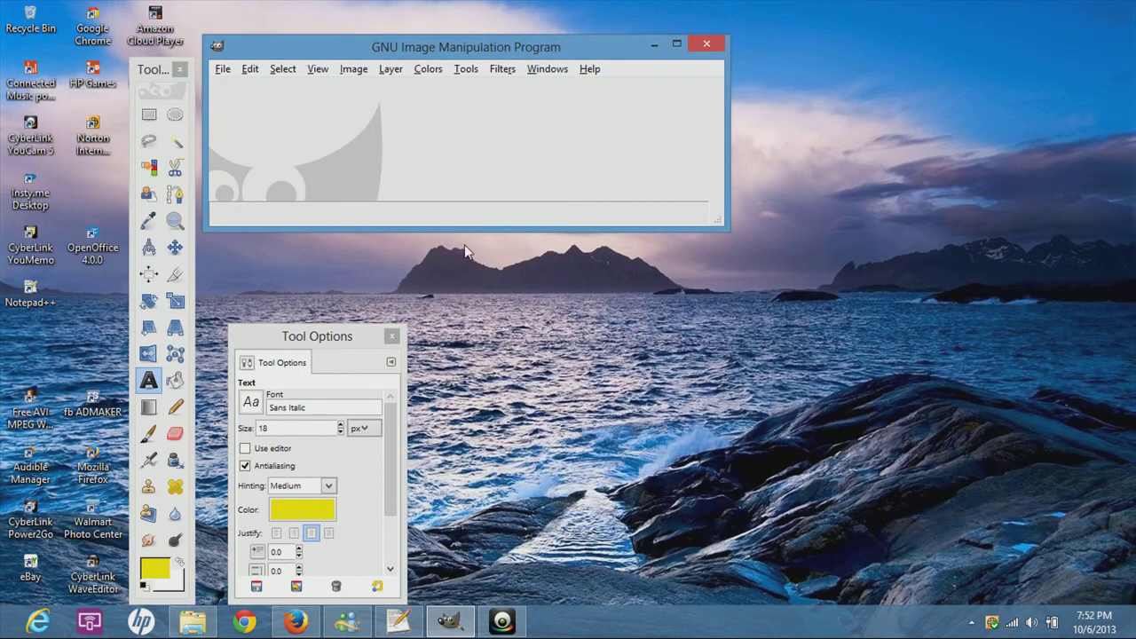
- Open cats1.jpg from the Downloads folder and convert it to the RGB working space
{"action": "left_click", "coordinate": [223, 71]}
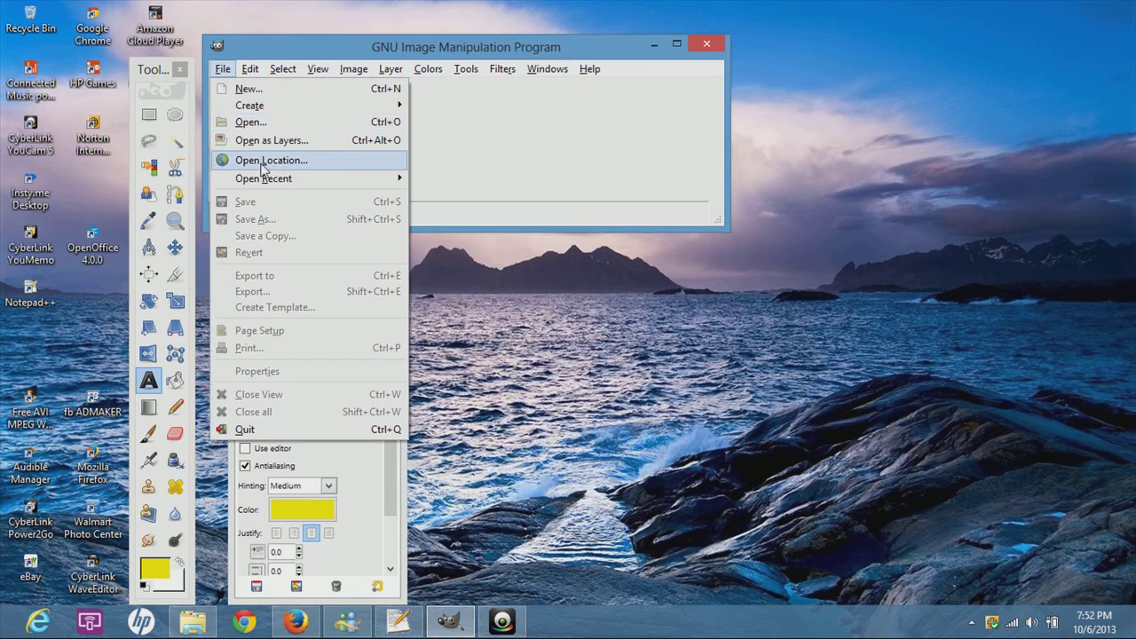
{"action": "left_click", "coordinate": [267, 125]}
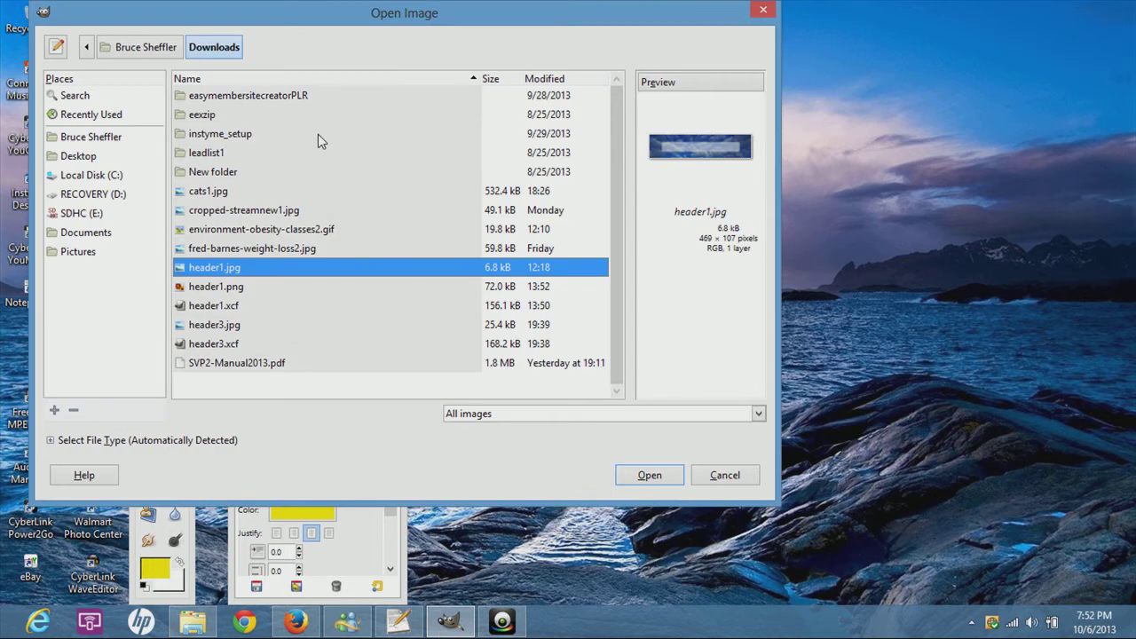
{"action": "left_click", "coordinate": [229, 194]}
{"action": "key", "text": "Return"}
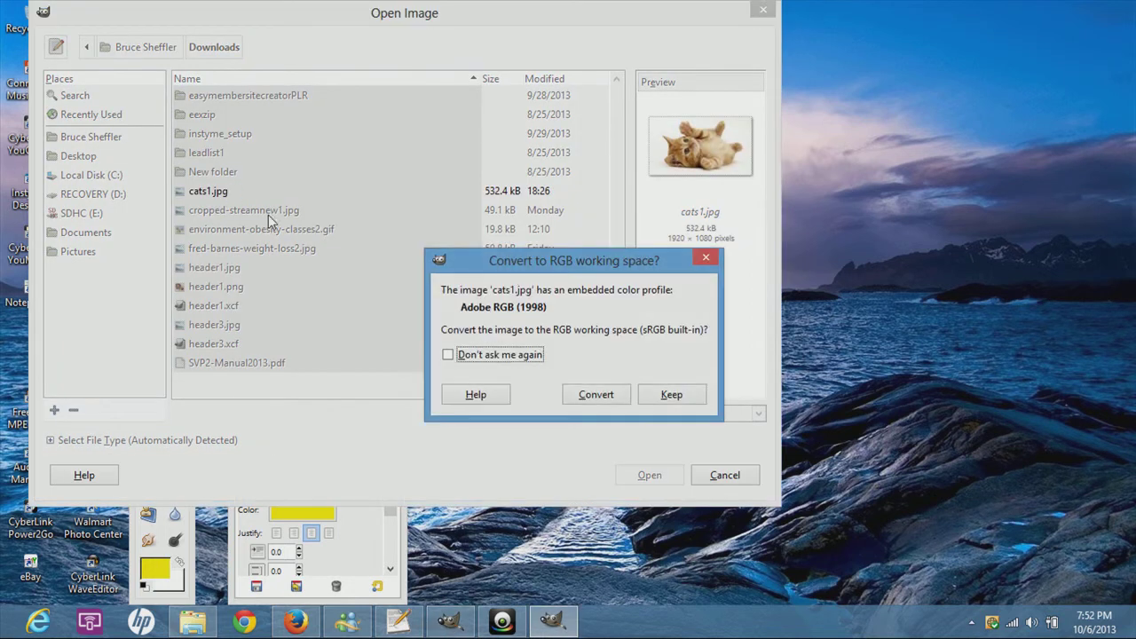
{"action": "left_click", "coordinate": [588, 395]}
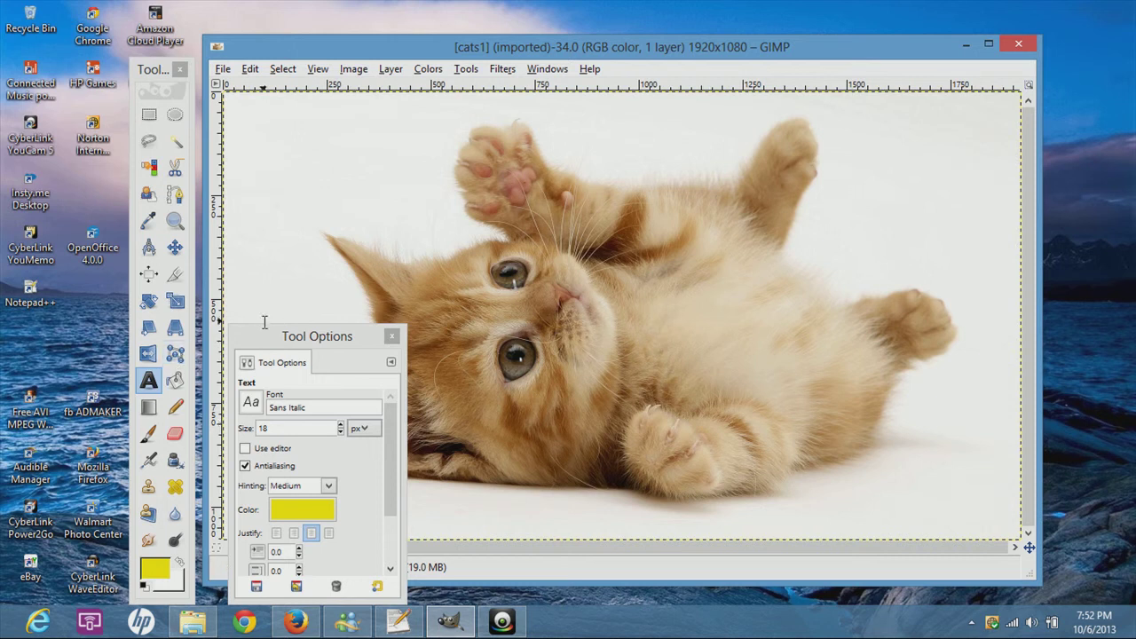
- Move the Tool Options window off the kitten picture and crop the image to about 1704 × 952 px, trimming all four margins
{"action": "left_click_drag", "start_coordinate": [262, 341], "coordinate": [8, 324]}
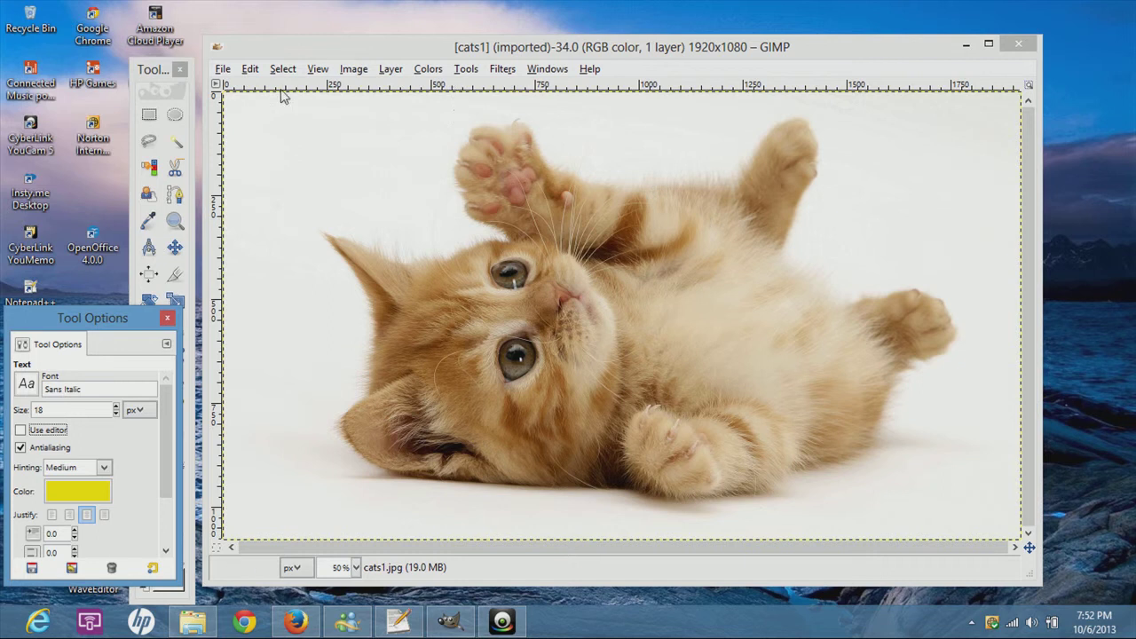
{"action": "left_click", "coordinate": [467, 69]}
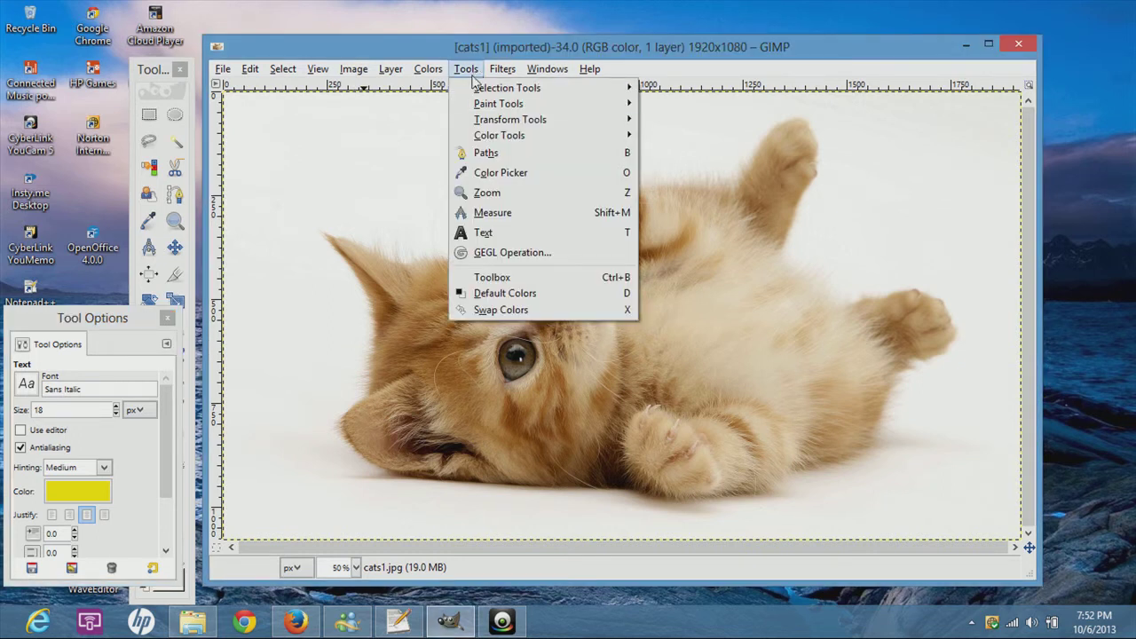
{"action": "mouse_move", "coordinate": [484, 120]}
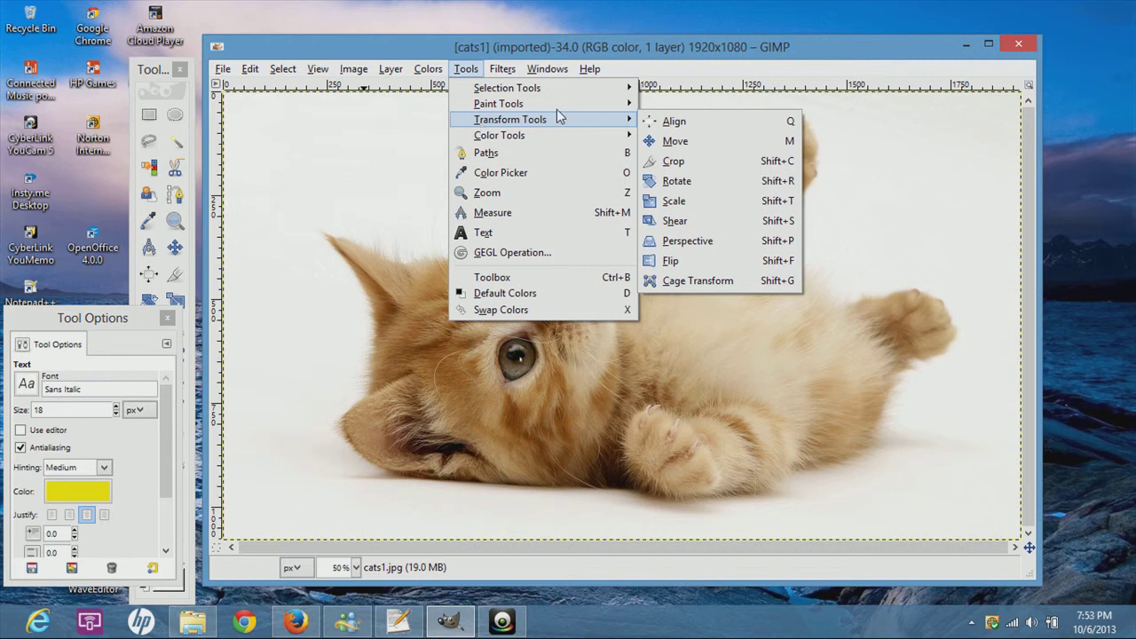
{"action": "left_click", "coordinate": [691, 169]}
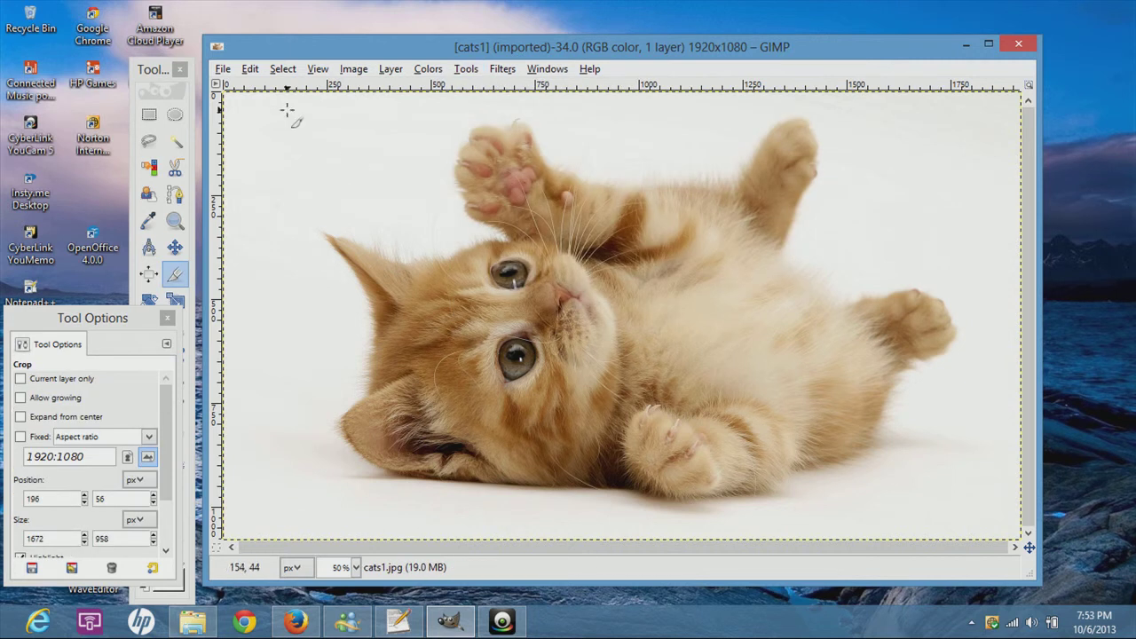
{"action": "left_click_drag", "start_coordinate": [287, 109], "coordinate": [997, 505]}
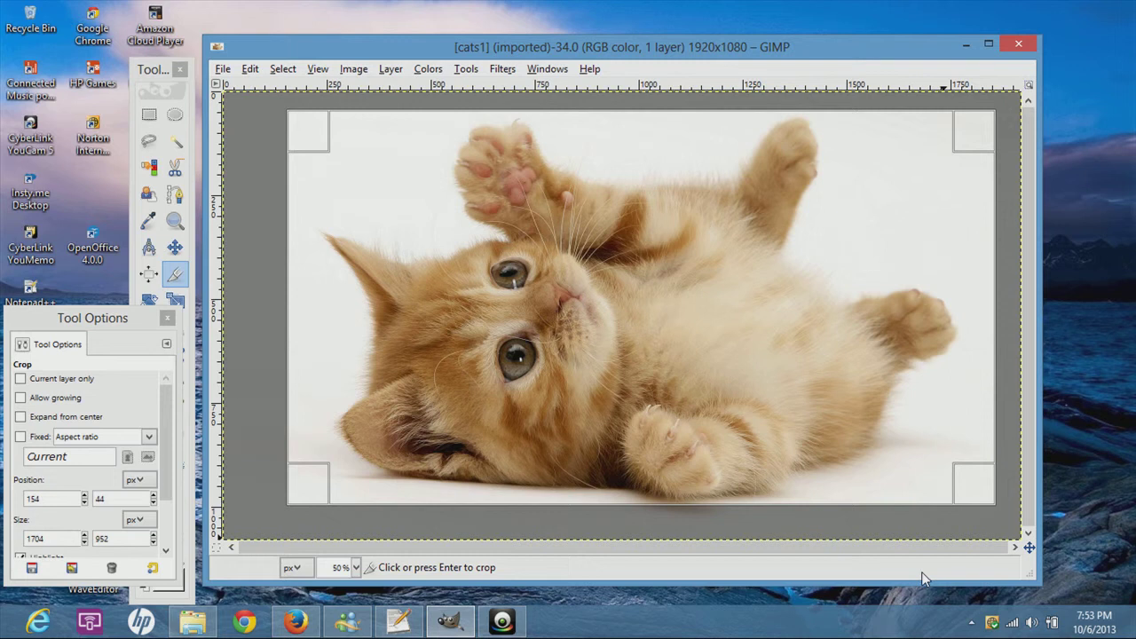
{"action": "key", "text": "Return"}
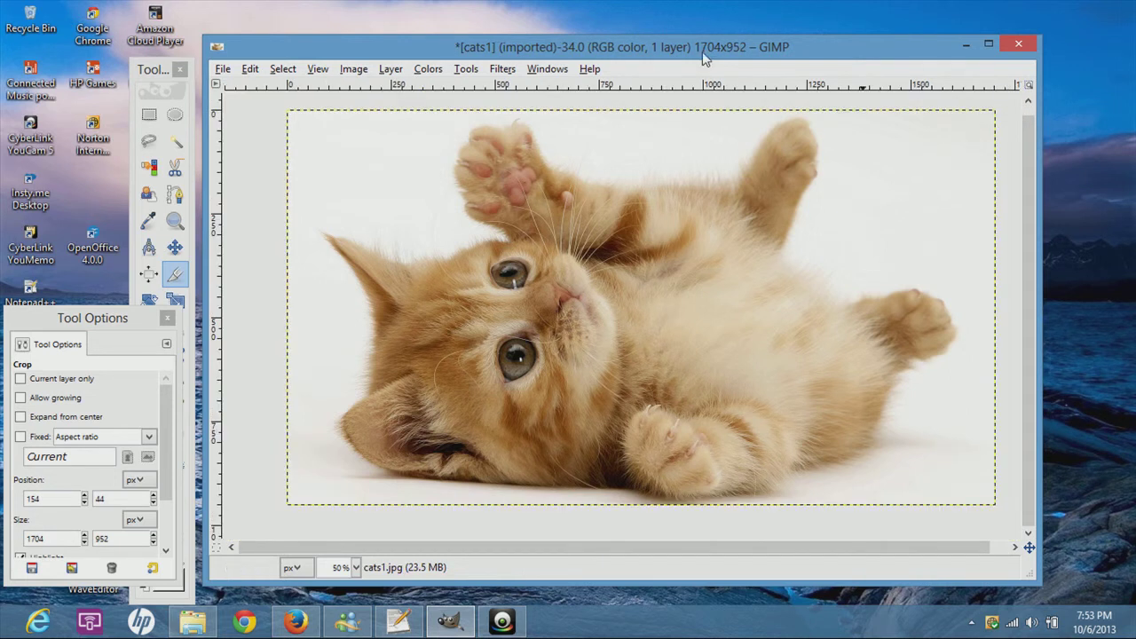
- Activate the Paintbrush tool and close the Tool Options window
{"action": "left_click", "coordinate": [468, 71]}
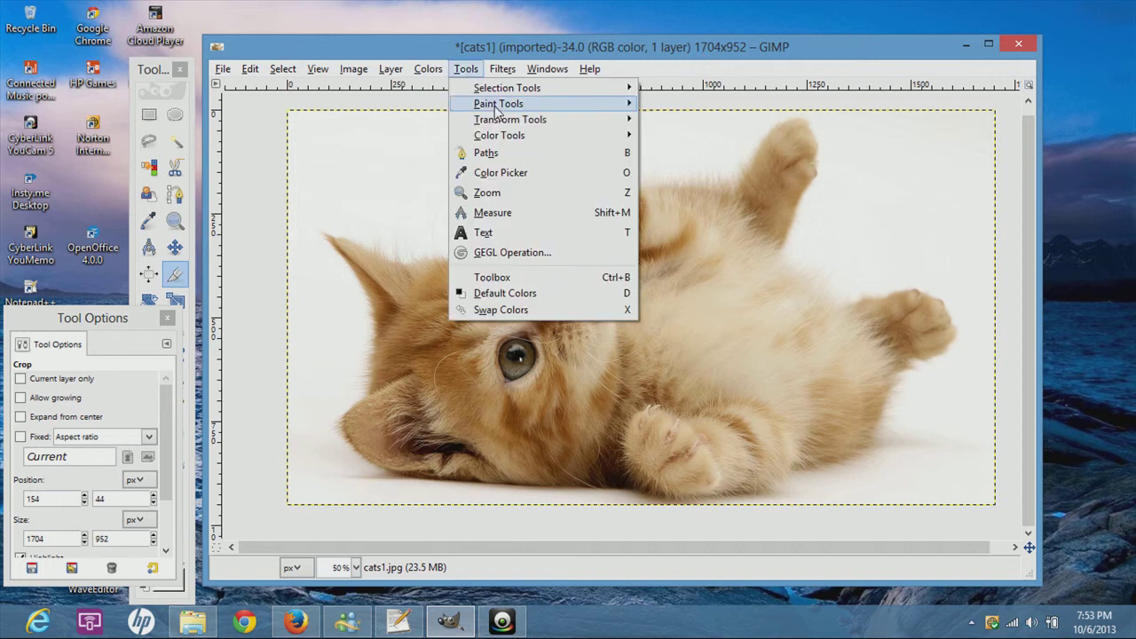
{"action": "mouse_move", "coordinate": [513, 120]}
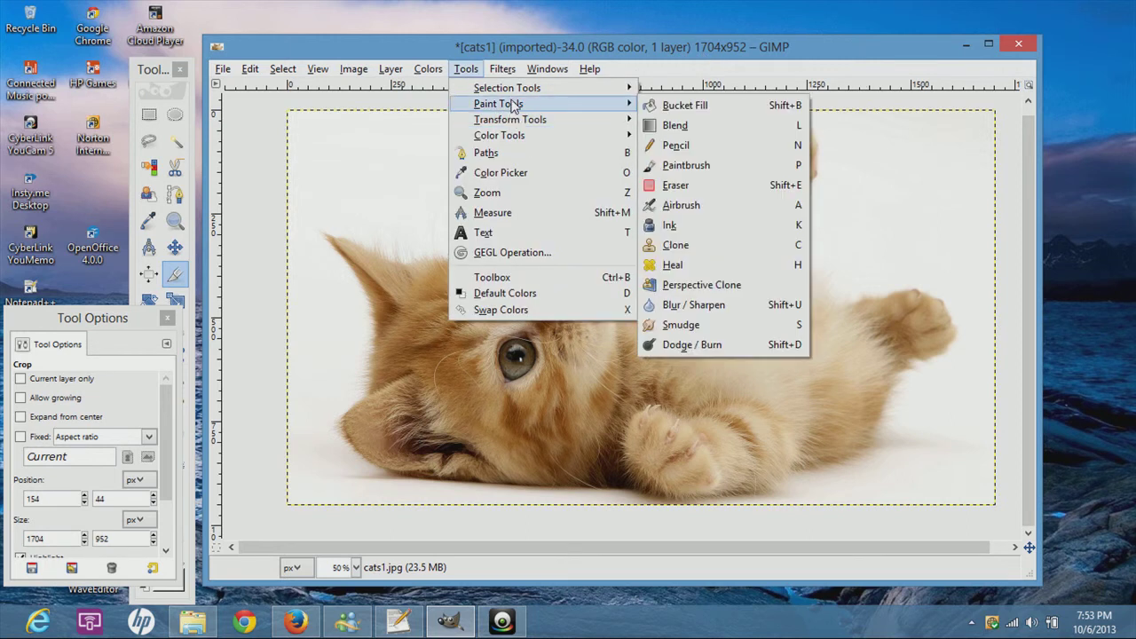
{"action": "left_click", "coordinate": [686, 167]}
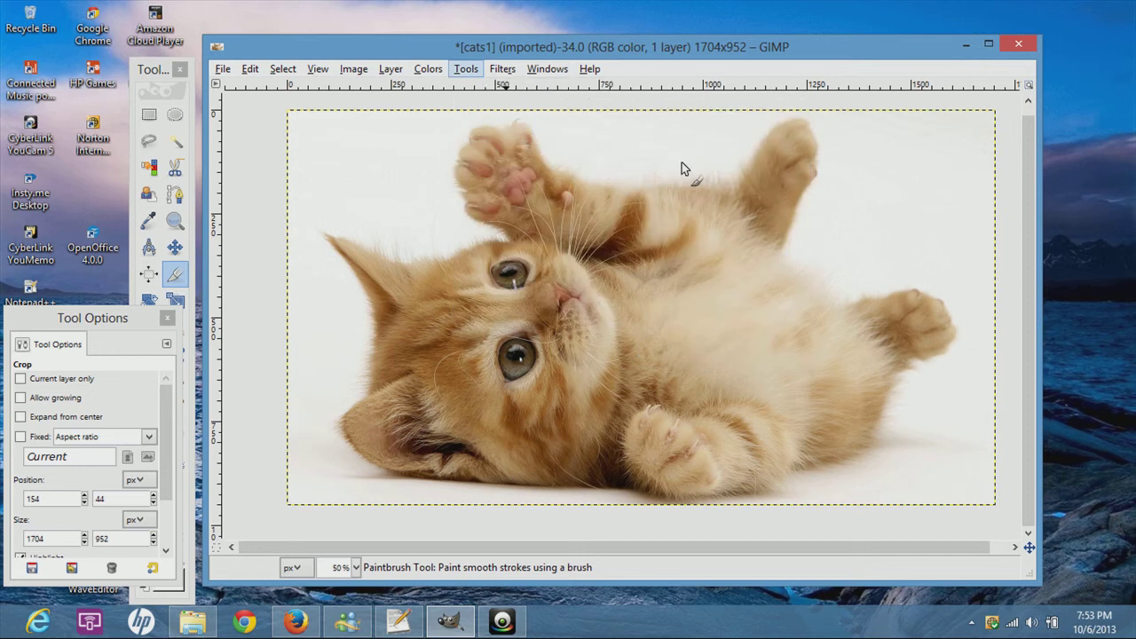
{"action": "left_click", "coordinate": [167, 318]}
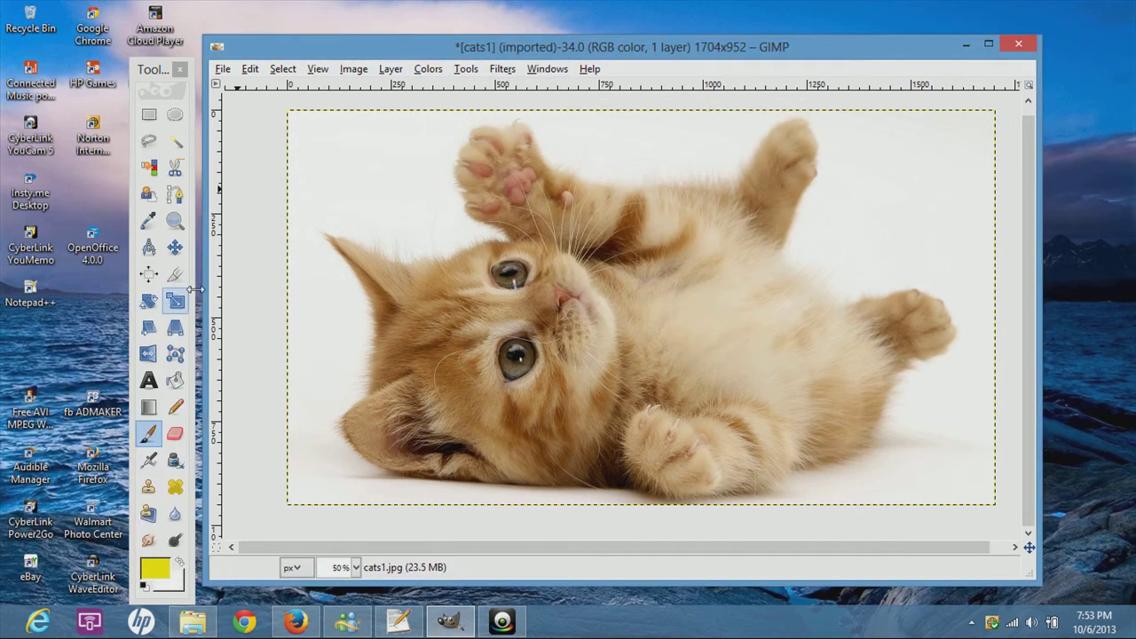
- Set the foreground color to near-black 171714 and paint a looping freehand stroke in the blank area above the kitten's ear
{"action": "left_click", "coordinate": [155, 568]}
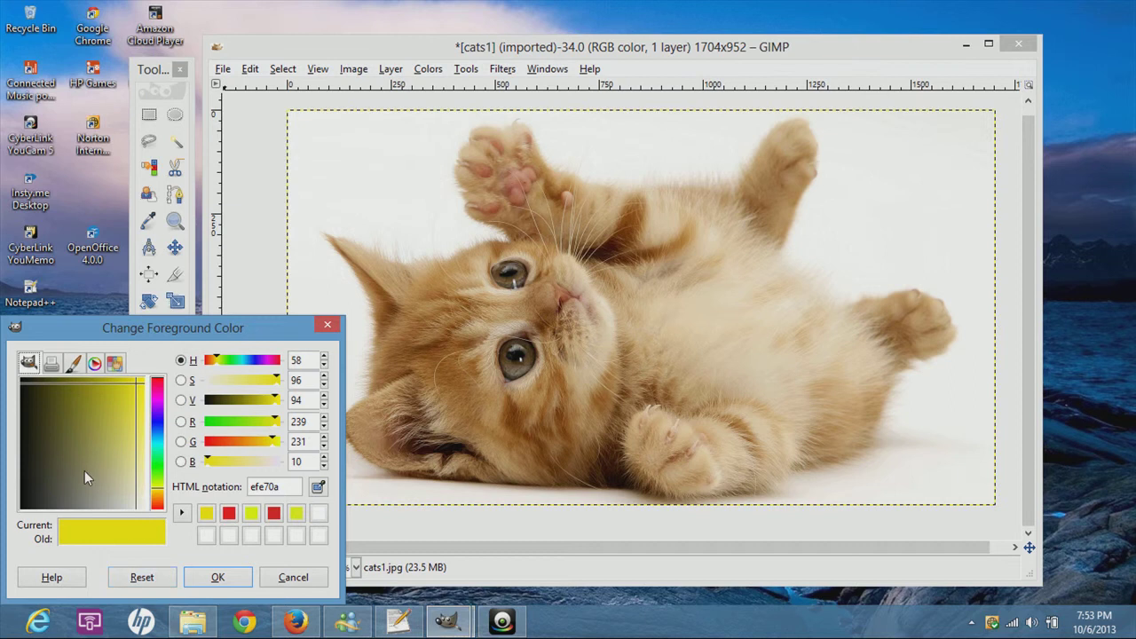
{"action": "left_click", "coordinate": [32, 490]}
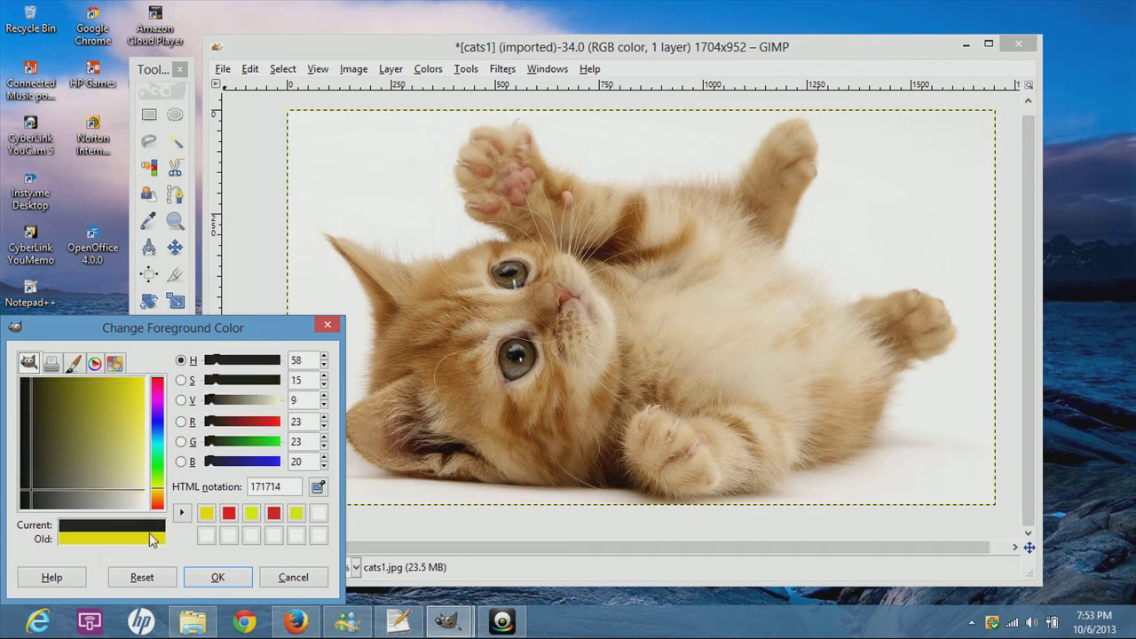
{"action": "left_click", "coordinate": [227, 577]}
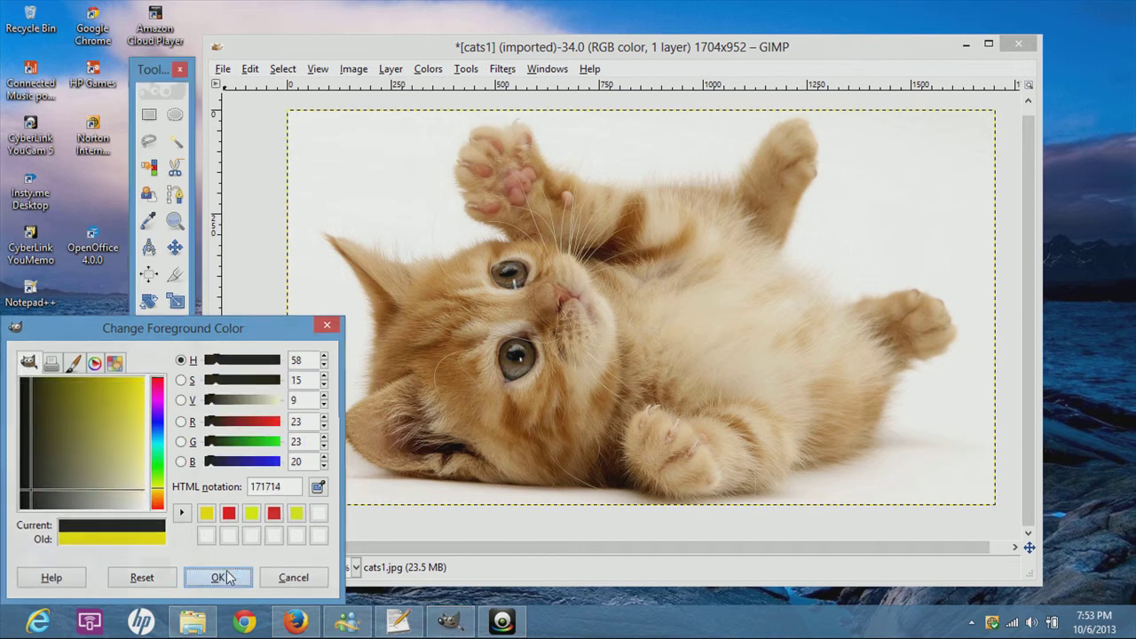
{"action": "left_click", "coordinate": [326, 132]}
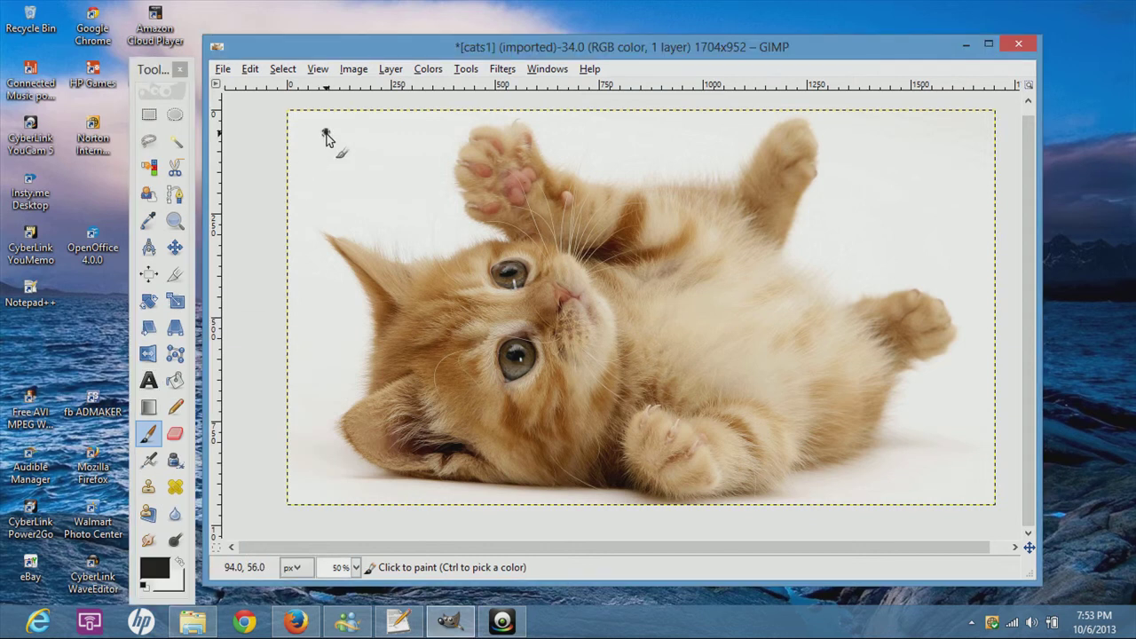
{"action": "mouse_move", "coordinate": [326, 132]}
{"action": "left_mouse_down"}
{"action": "mouse_move", "coordinate": [320, 197]}
{"action": "mouse_move", "coordinate": [426, 220]}
{"action": "mouse_move", "coordinate": [431, 177]}
{"action": "mouse_move", "coordinate": [414, 135]}
{"action": "mouse_move", "coordinate": [424, 141]}
{"action": "mouse_move", "coordinate": [401, 132]}
{"action": "mouse_move", "coordinate": [369, 149]}
{"action": "mouse_move", "coordinate": [356, 191]}
{"action": "mouse_move", "coordinate": [309, 224]}
{"action": "left_mouse_up"}
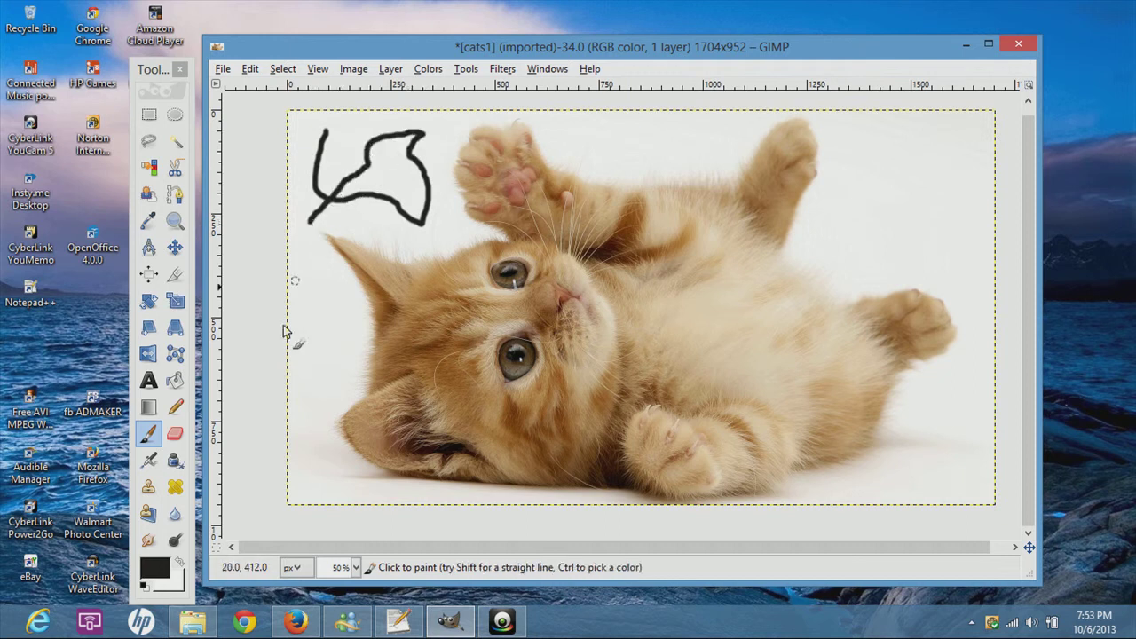
- Set the foreground color to orange-red d03d0f and paint a wavy vertical stroke in the blank area beside the kitten's head
{"action": "left_click", "coordinate": [158, 573]}
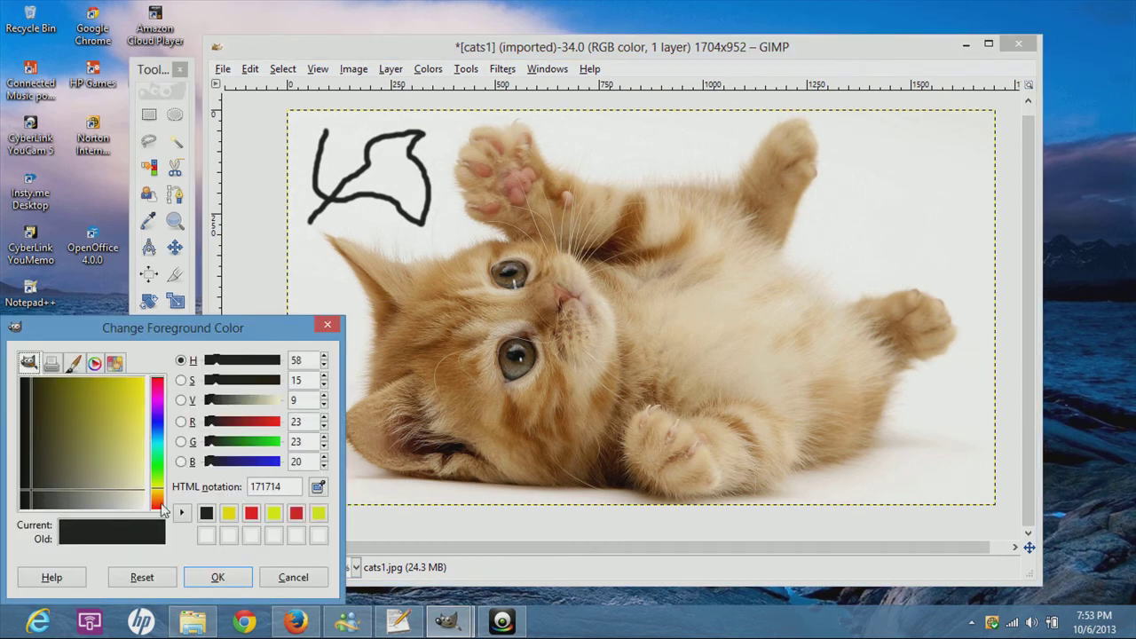
{"action": "left_click", "coordinate": [156, 503]}
{"action": "left_click", "coordinate": [121, 382]}
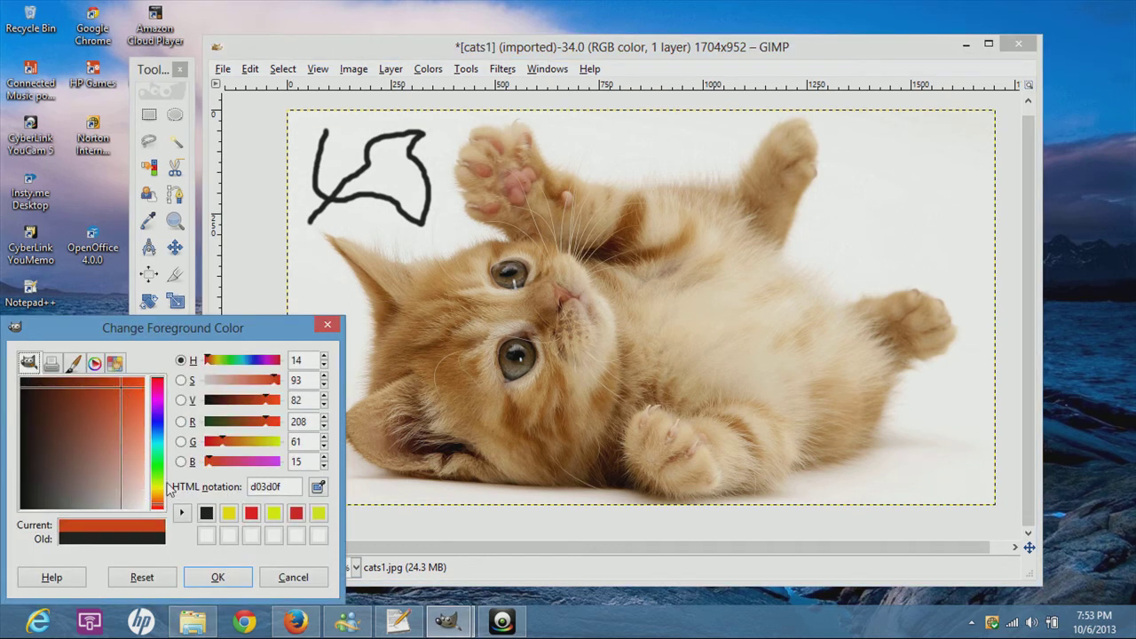
{"action": "left_click", "coordinate": [218, 577]}
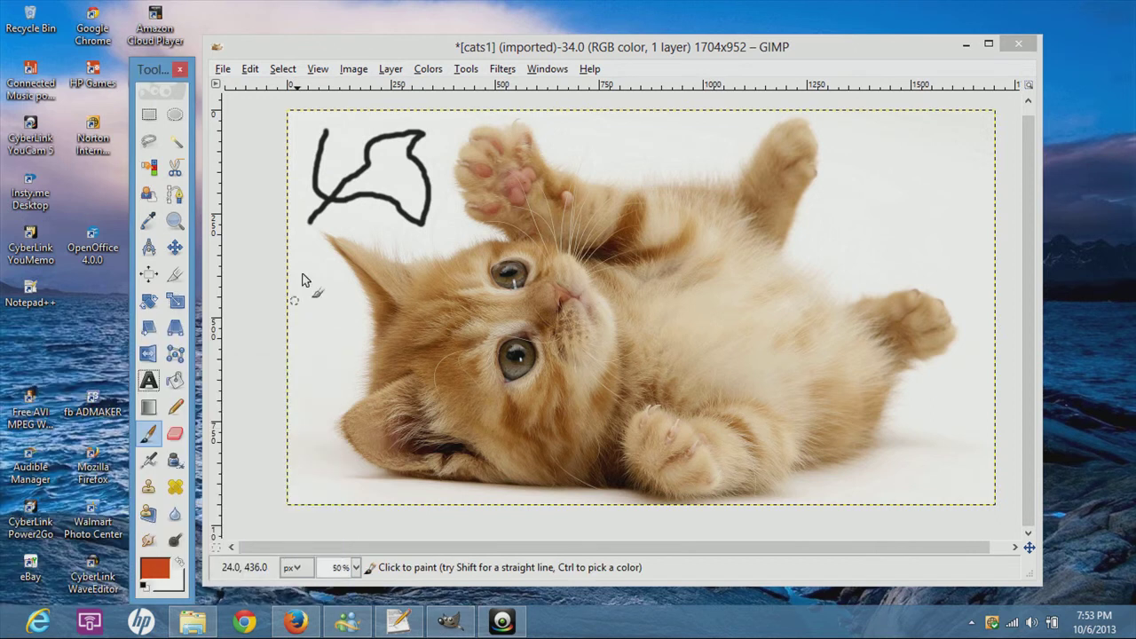
{"action": "mouse_move", "coordinate": [304, 259]}
{"action": "left_mouse_down"}
{"action": "mouse_move", "coordinate": [338, 358]}
{"action": "mouse_move", "coordinate": [315, 416]}
{"action": "mouse_move", "coordinate": [323, 474]}
{"action": "mouse_move", "coordinate": [372, 486]}
{"action": "left_mouse_up"}
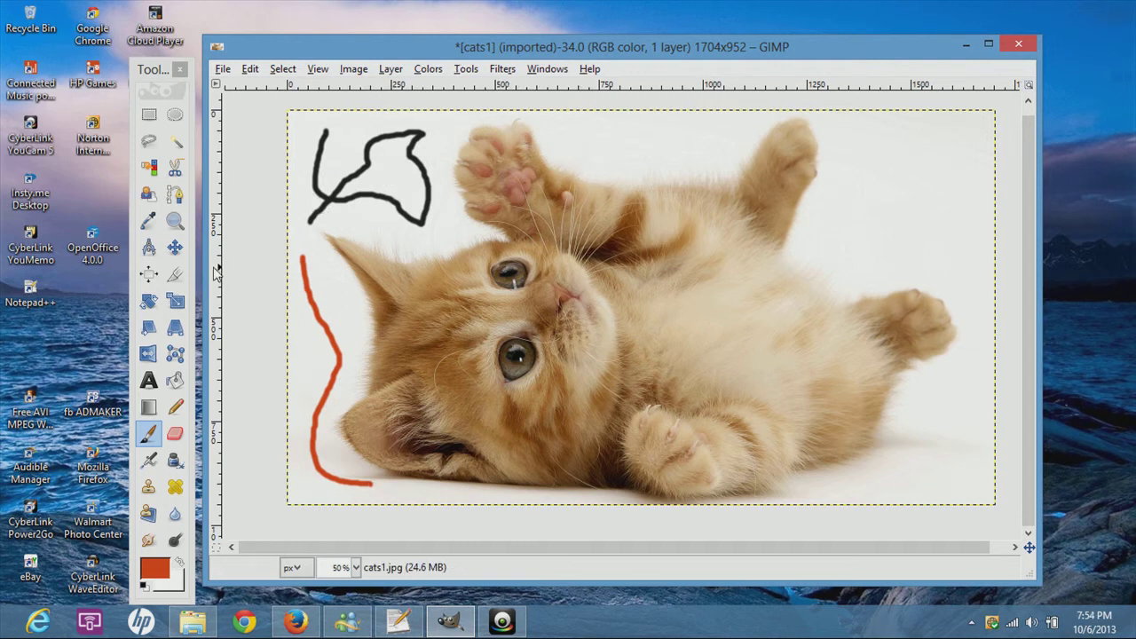
- Erase the paw of the kitten's raised hind leg with the Eraser tool
{"action": "left_click", "coordinate": [175, 436]}
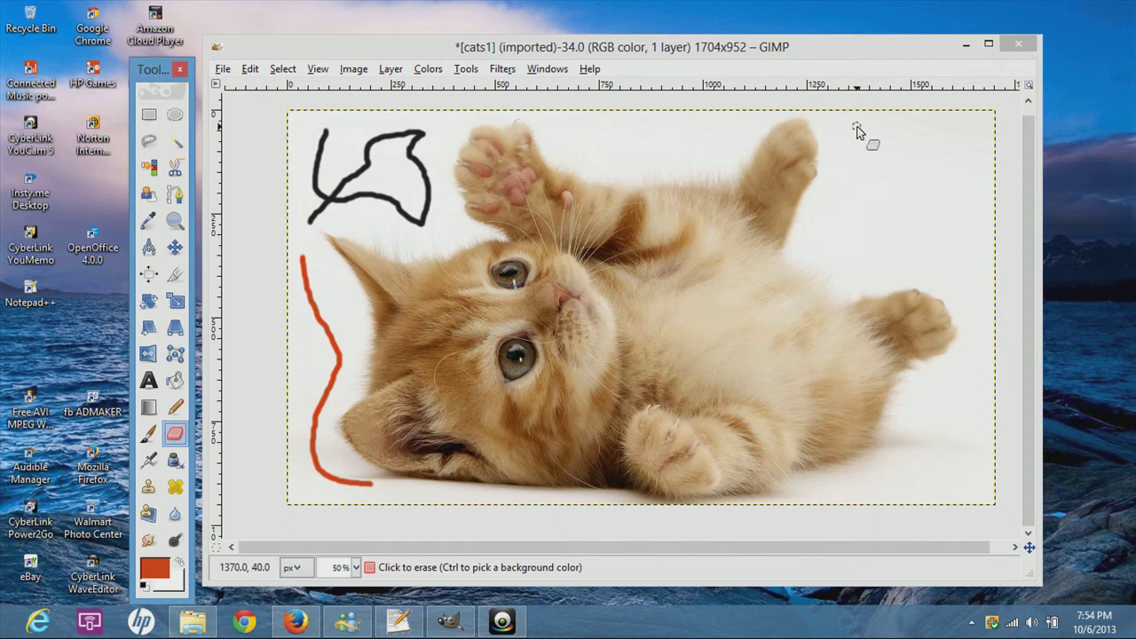
{"action": "mouse_move", "coordinate": [852, 132]}
{"action": "left_mouse_down"}
{"action": "mouse_move", "coordinate": [753, 142]}
{"action": "mouse_move", "coordinate": [825, 126]}
{"action": "mouse_move", "coordinate": [751, 131]}
{"action": "mouse_move", "coordinate": [819, 122]}
{"action": "mouse_move", "coordinate": [767, 141]}
{"action": "mouse_move", "coordinate": [816, 141]}
{"action": "mouse_move", "coordinate": [757, 152]}
{"action": "mouse_move", "coordinate": [815, 144]}
{"action": "left_mouse_up"}
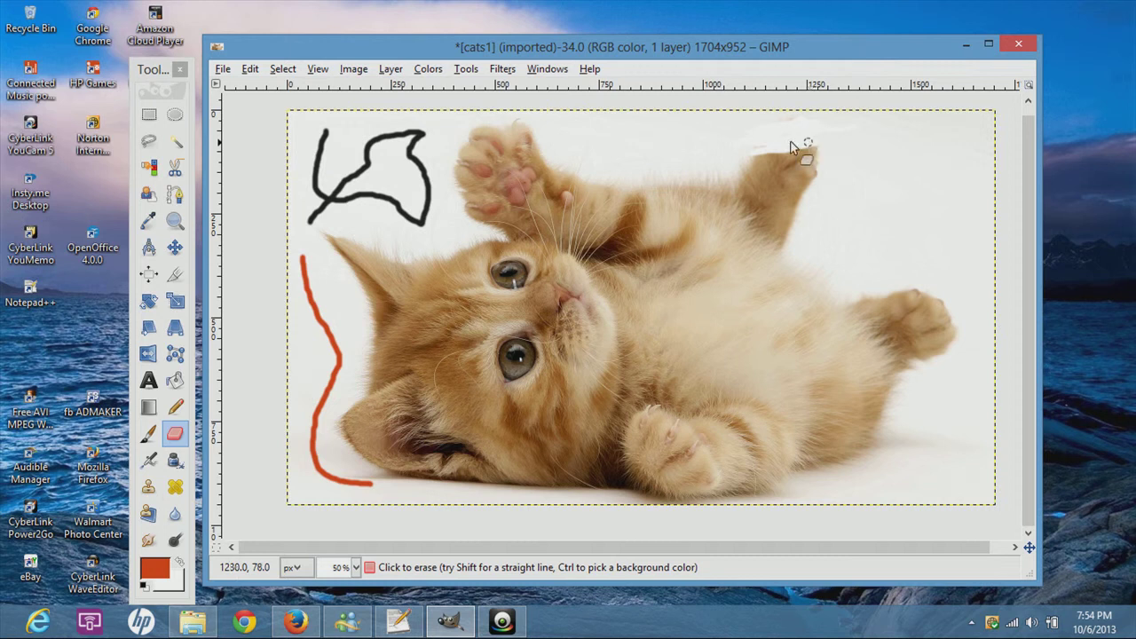
- Close all open images and discard the unsaved changes to the kitten picture
{"action": "left_click", "coordinate": [224, 71]}
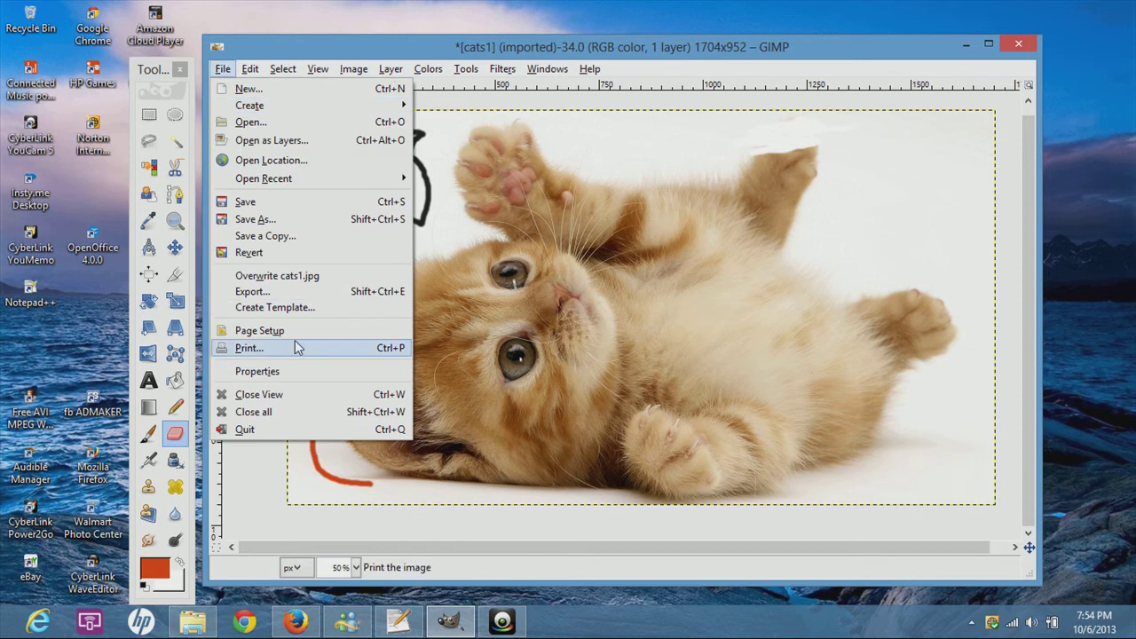
{"action": "left_click", "coordinate": [282, 413]}
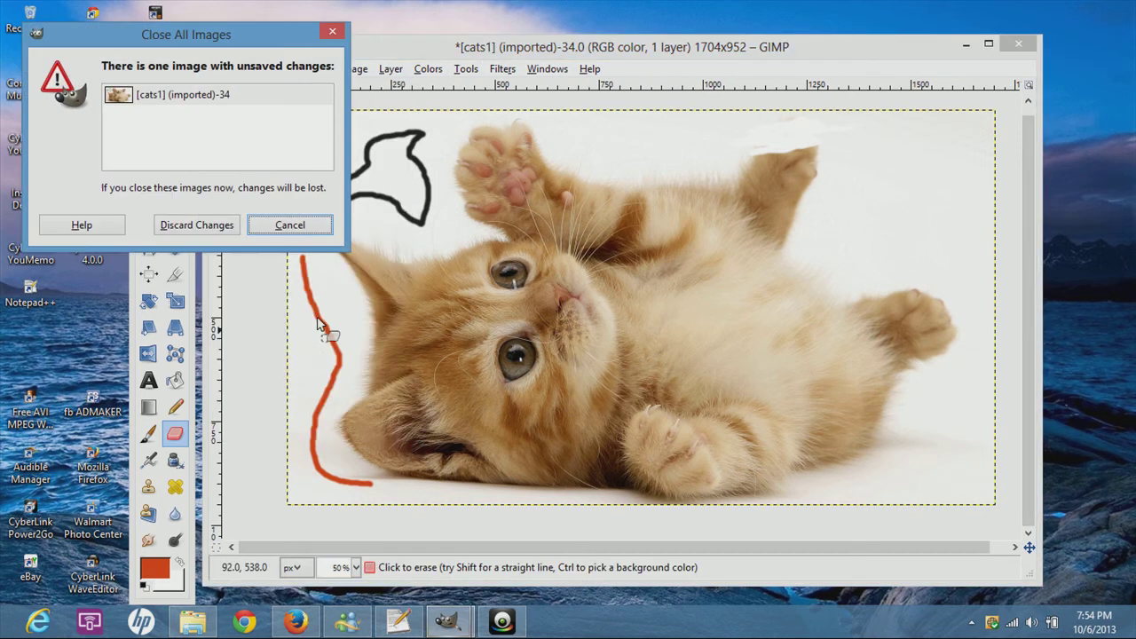
{"action": "left_click", "coordinate": [218, 227]}
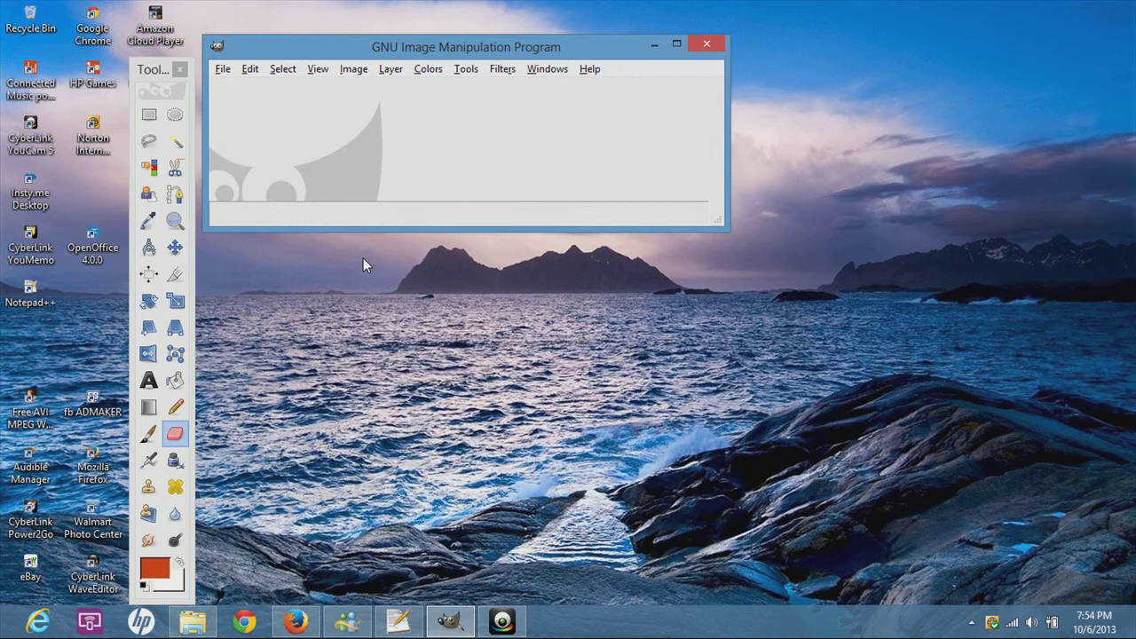
- Open header1.jpg from the Downloads folder
{"action": "left_click", "coordinate": [222, 69]}
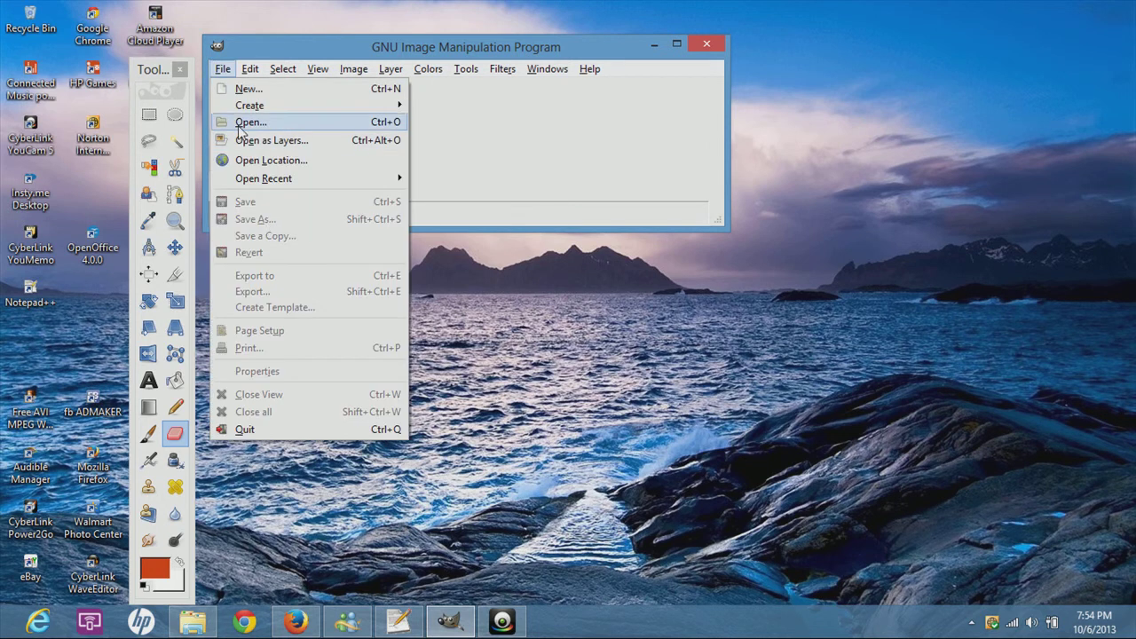
{"action": "left_click", "coordinate": [249, 122]}
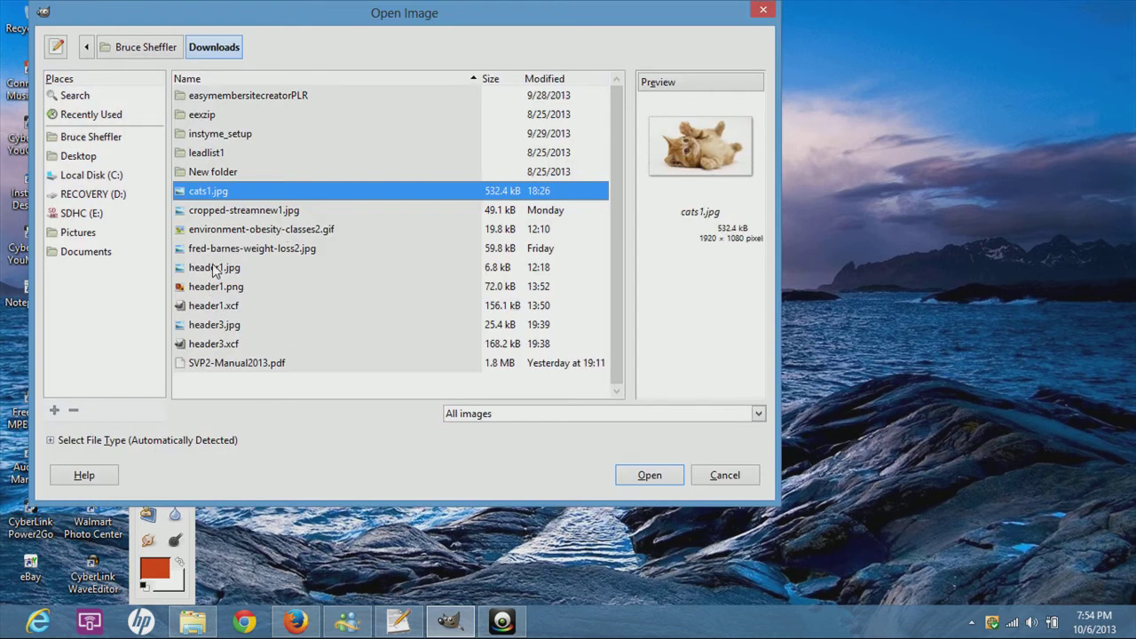
{"action": "double_click", "coordinate": [214, 267]}
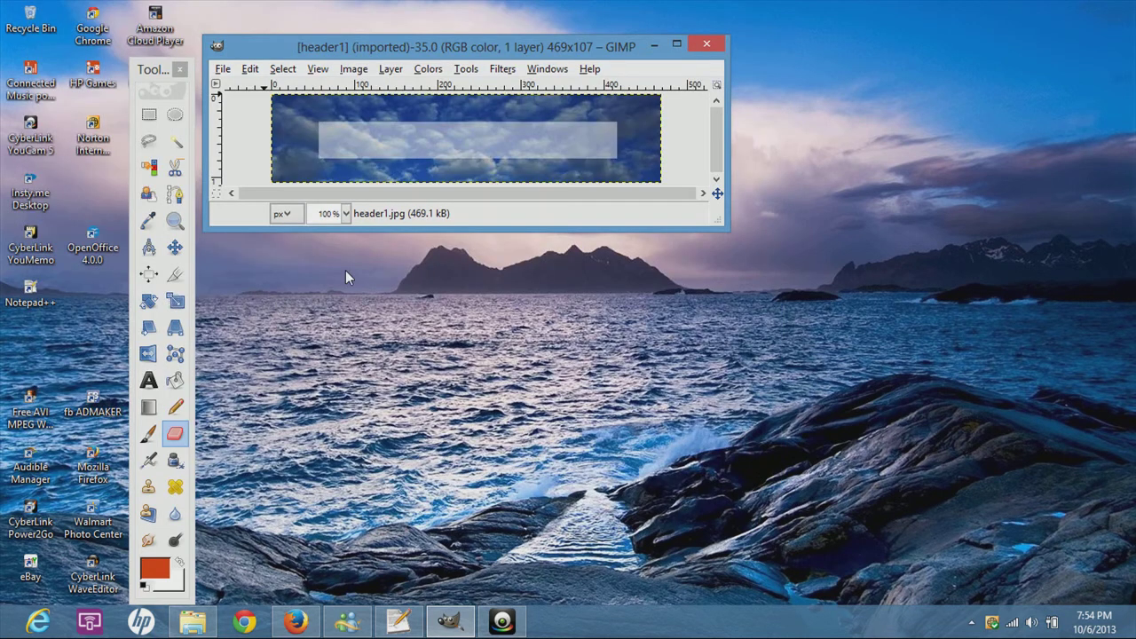
- Maximize the header1 image window and set the Text tool's font to Segoe Print Bold
{"action": "left_click", "coordinate": [677, 44]}
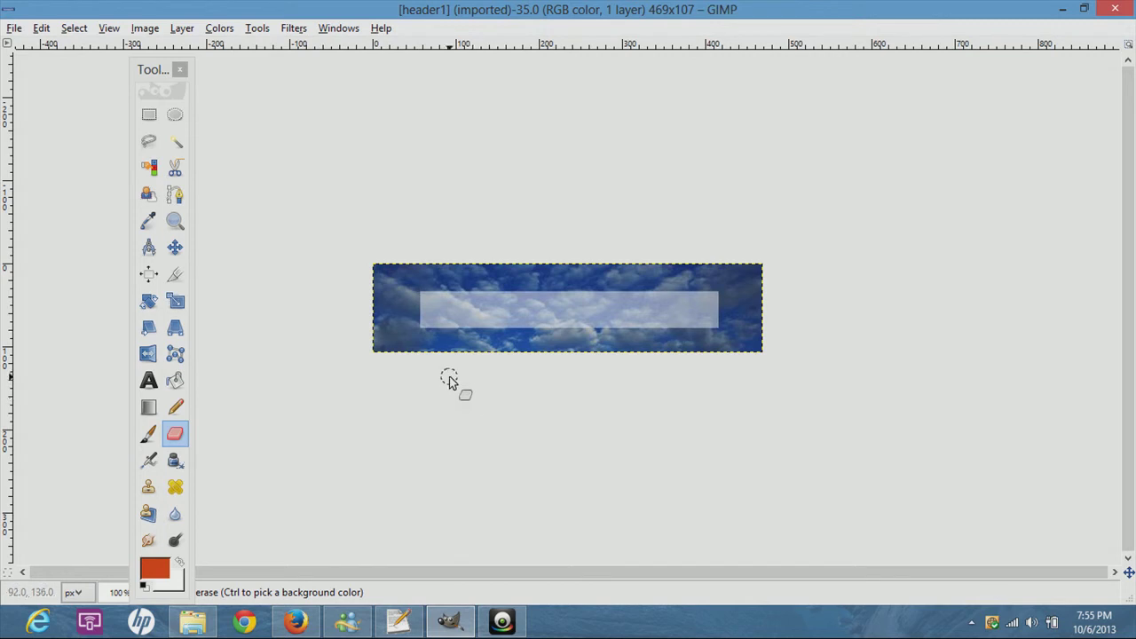
{"action": "left_click", "coordinate": [150, 383]}
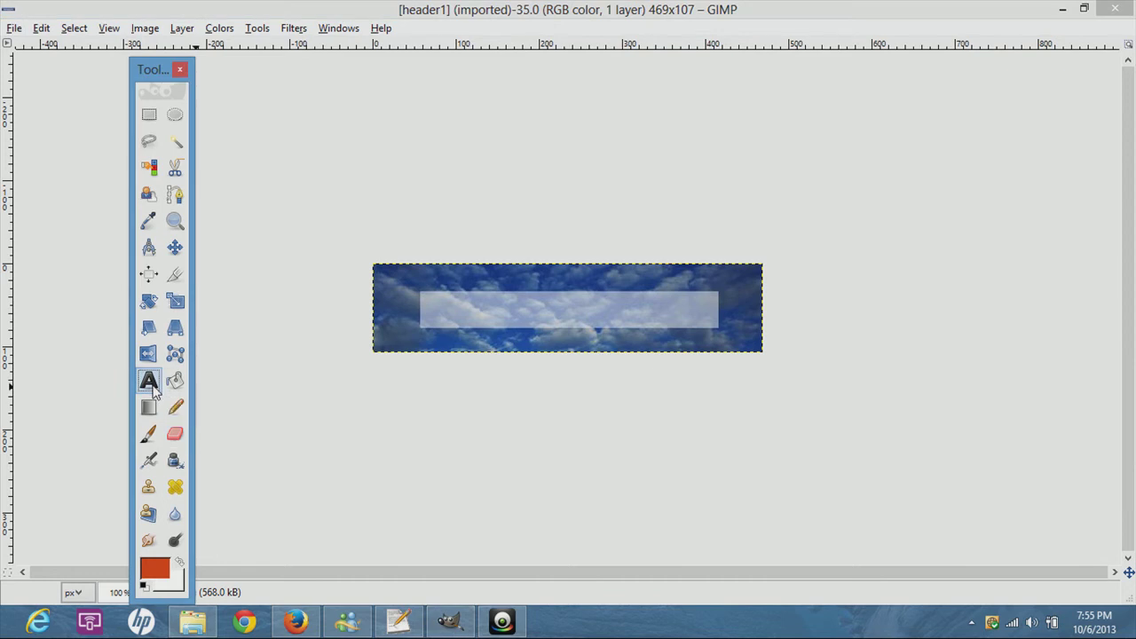
{"action": "double_click", "coordinate": [151, 385]}
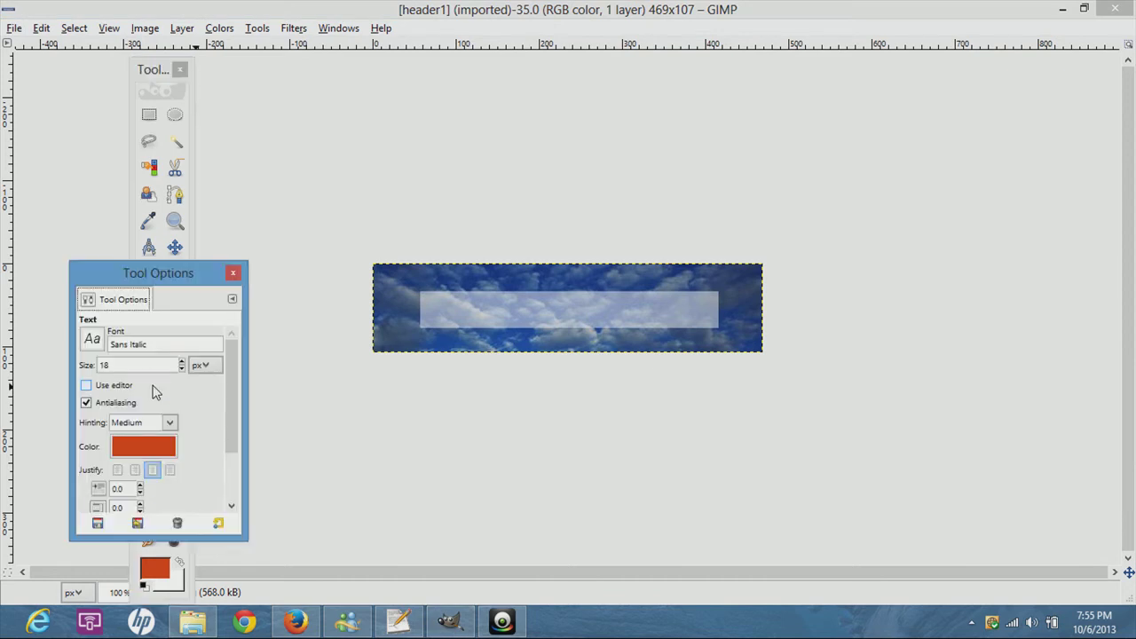
{"action": "left_click", "coordinate": [92, 339]}
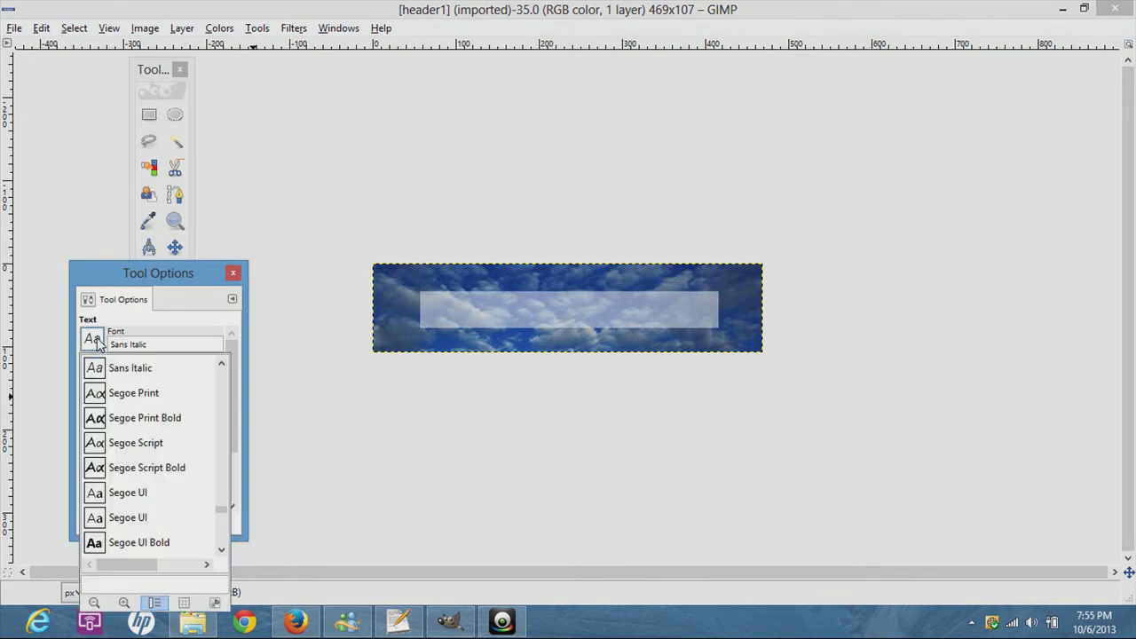
{"action": "left_click", "coordinate": [131, 424]}
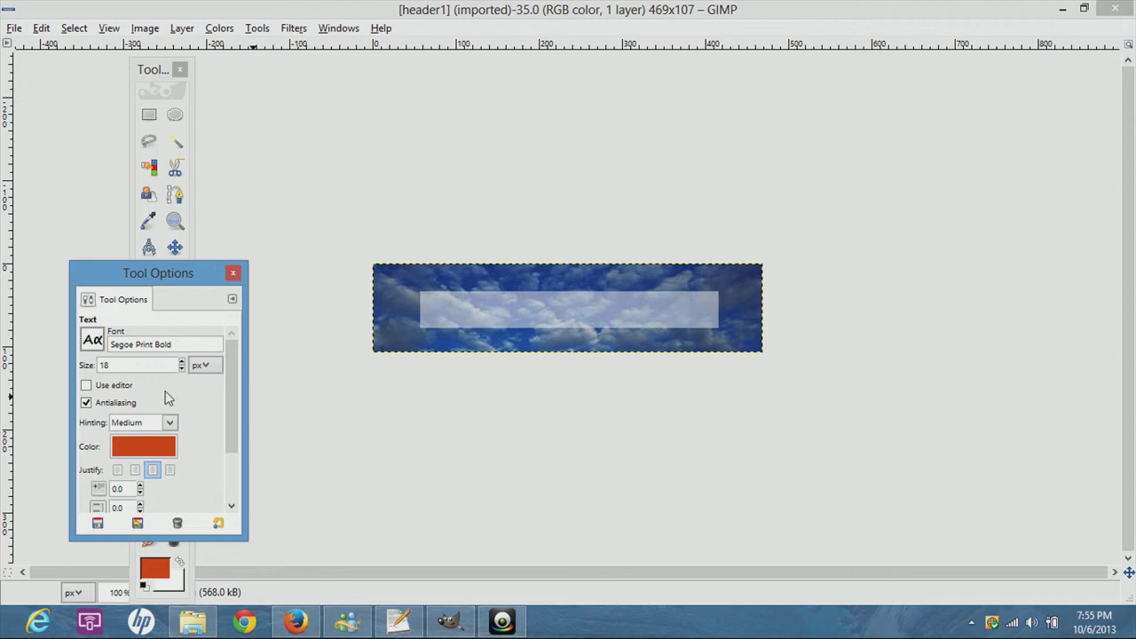
- Set the text color to bright yellow f8f501
{"action": "left_click", "coordinate": [145, 447]}
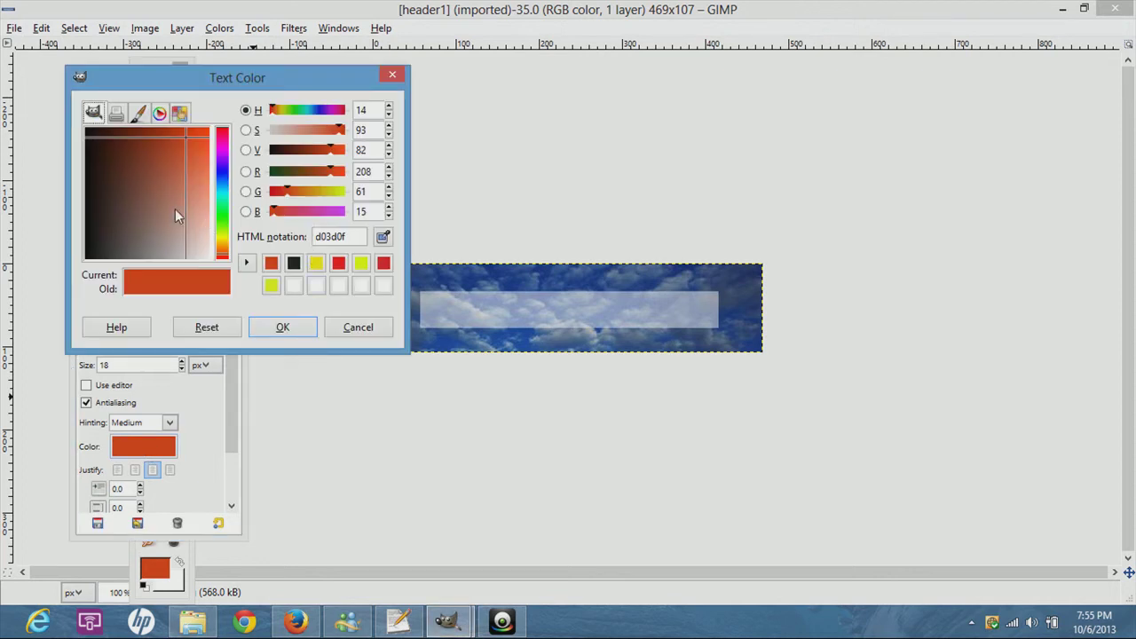
{"action": "left_click", "coordinate": [221, 238]}
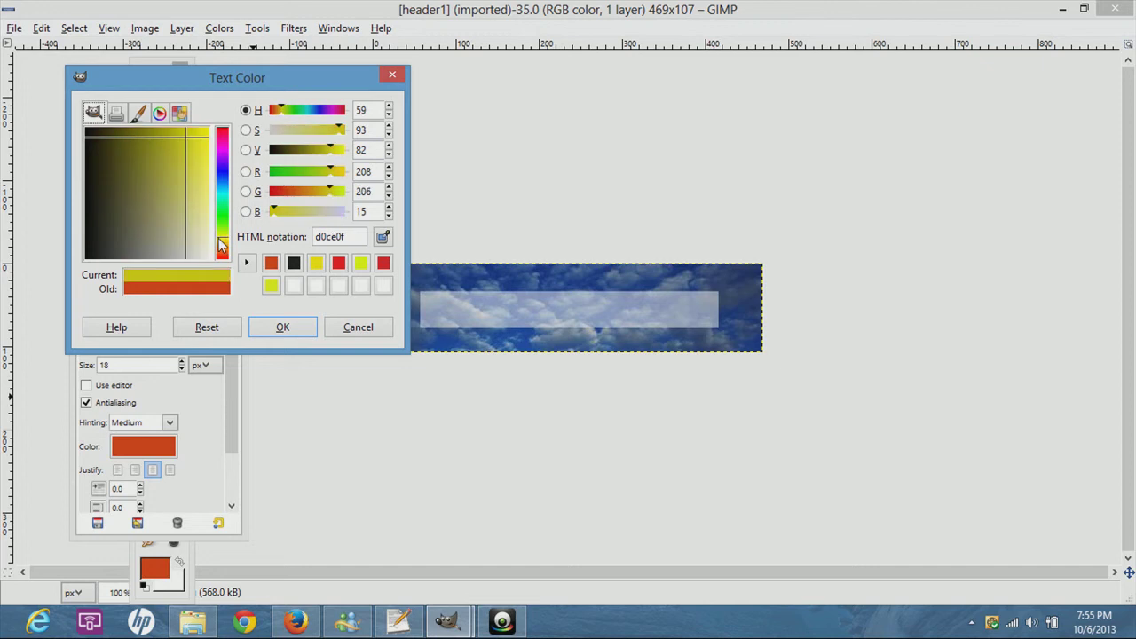
{"action": "left_click", "coordinate": [207, 133]}
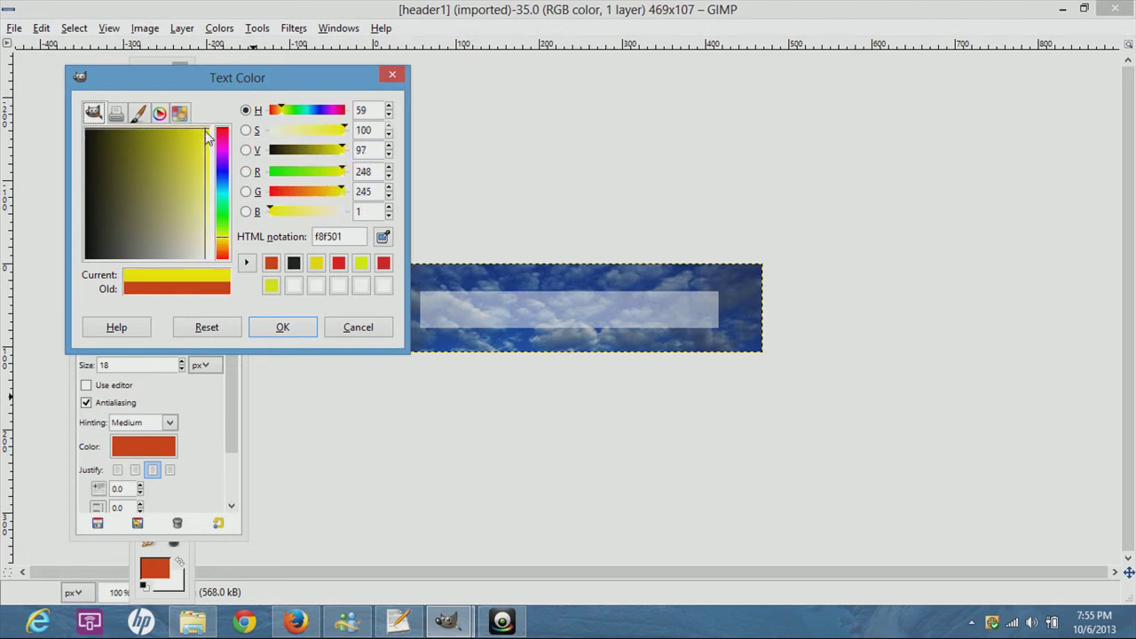
{"action": "left_click", "coordinate": [280, 340]}
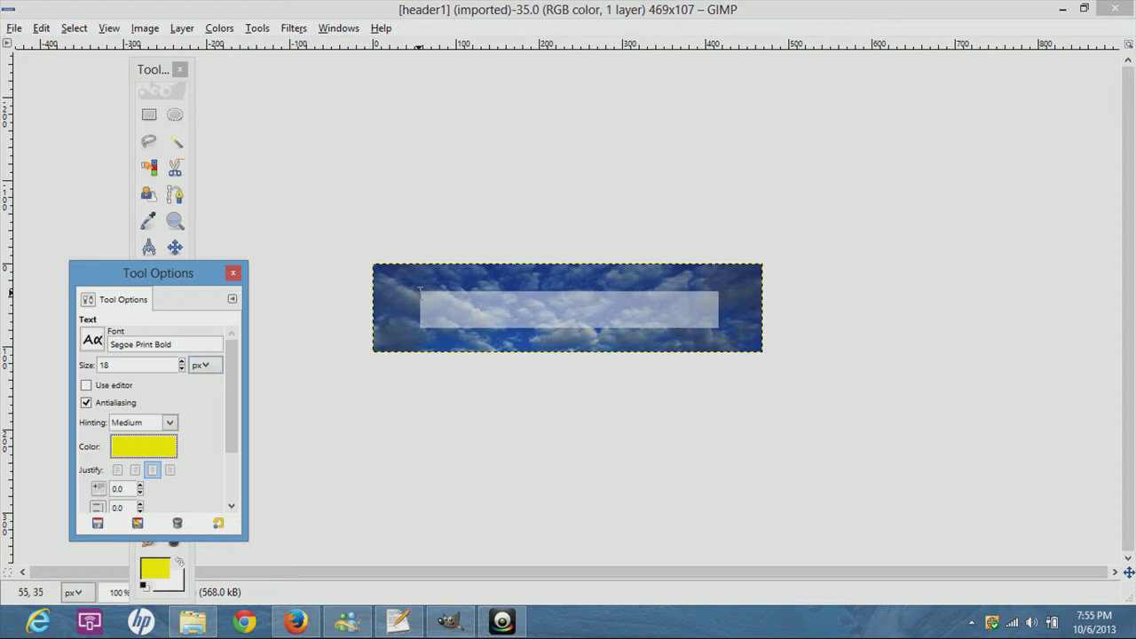
- Draw a text box about 361 × 42 px over the banner's pale bar and enter "Change Your Life!" using the external text editor
{"action": "left_click_drag", "start_coordinate": [418, 289], "coordinate": [725, 331]}
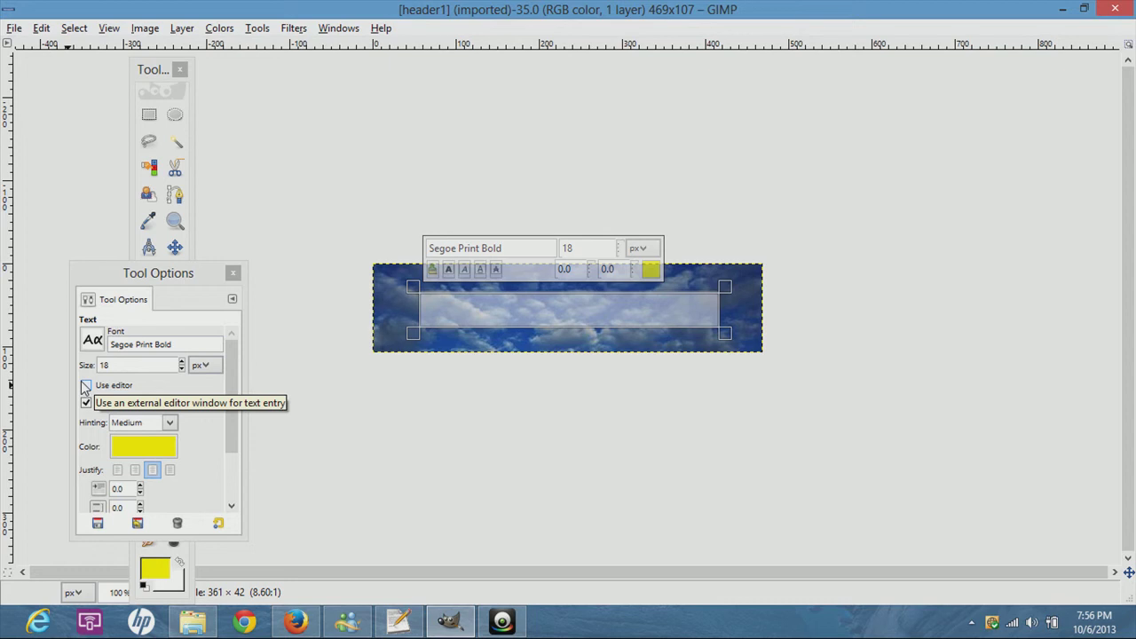
{"action": "left_click", "coordinate": [85, 386]}
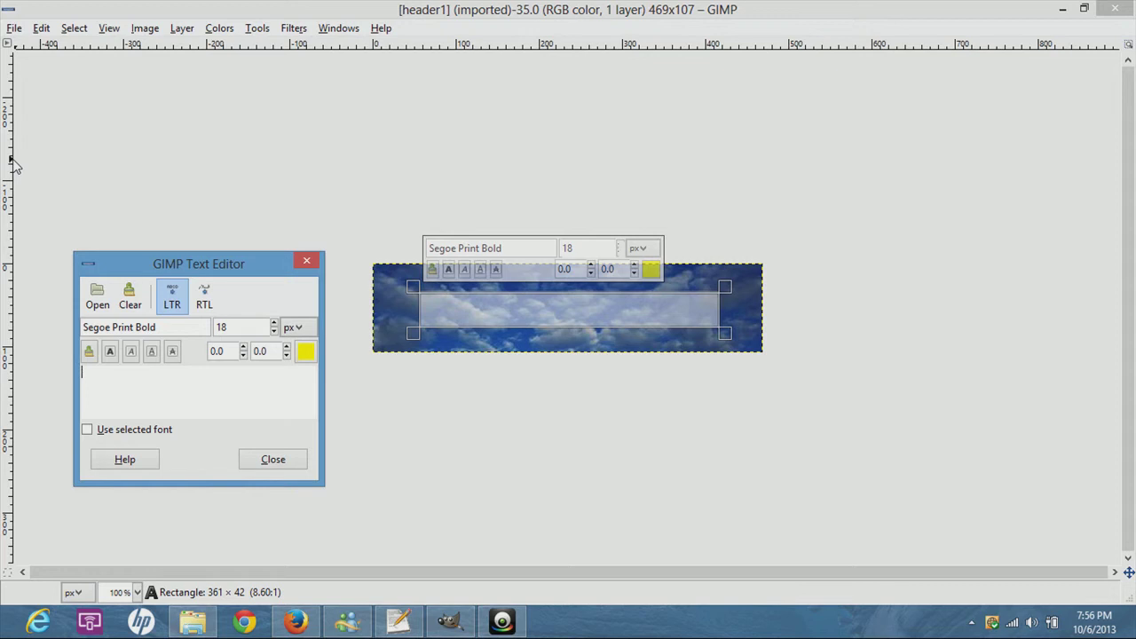
{"action": "type", "text": "C"}
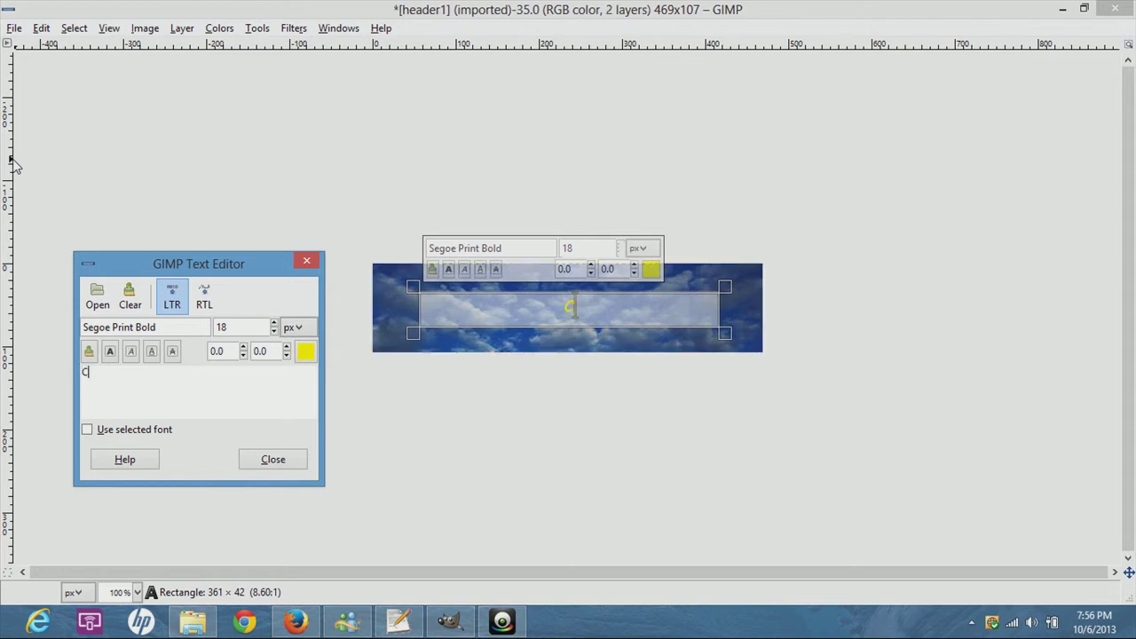
{"action": "type", "text": "hang"}
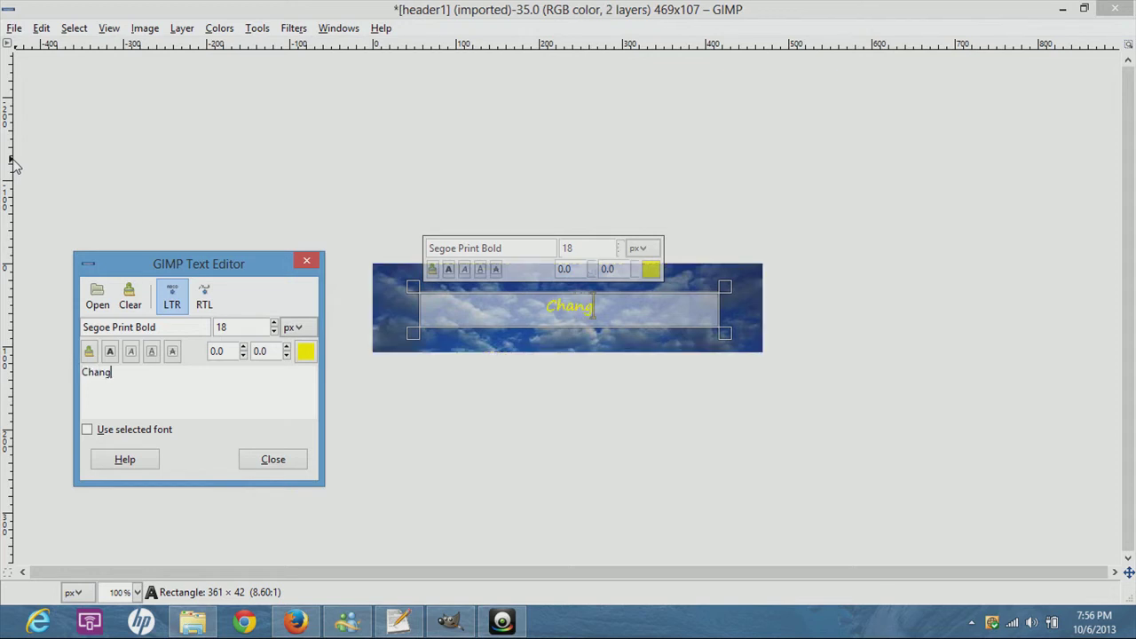
{"action": "type", "text": "e Y"}
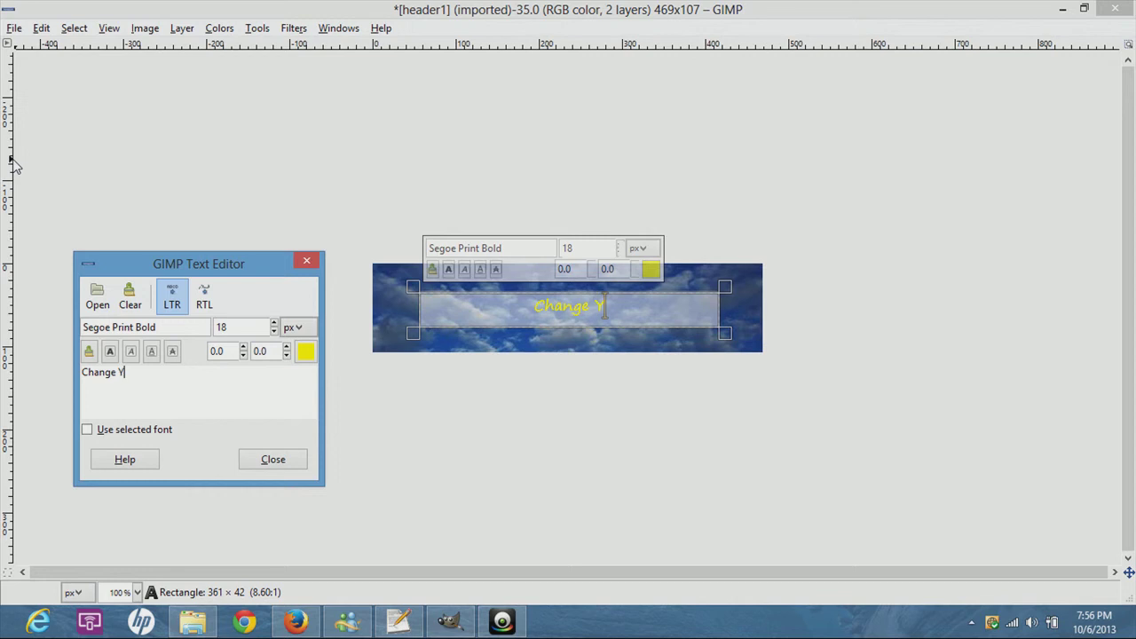
{"action": "type", "text": "our"}
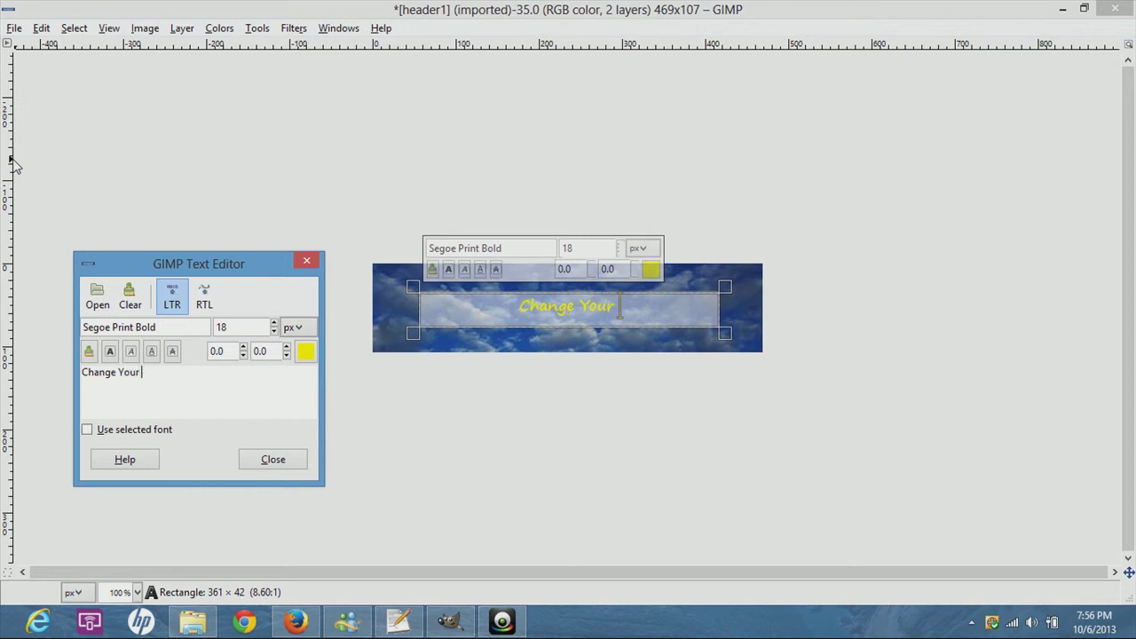
{"action": "type", "text": " Li"}
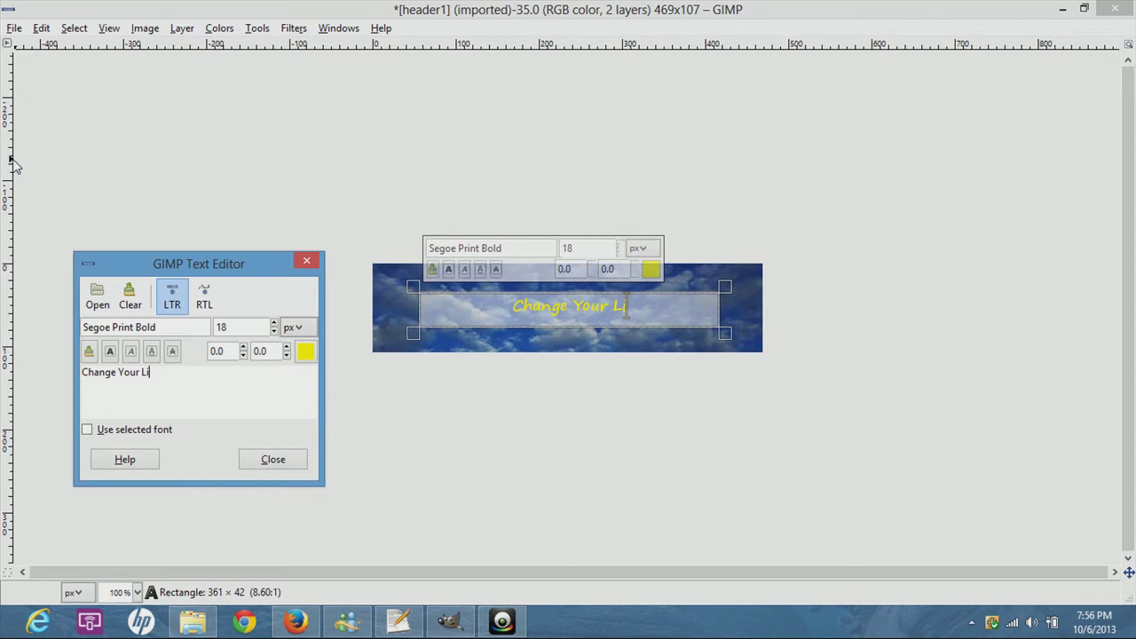
{"action": "type", "text": "fe!"}
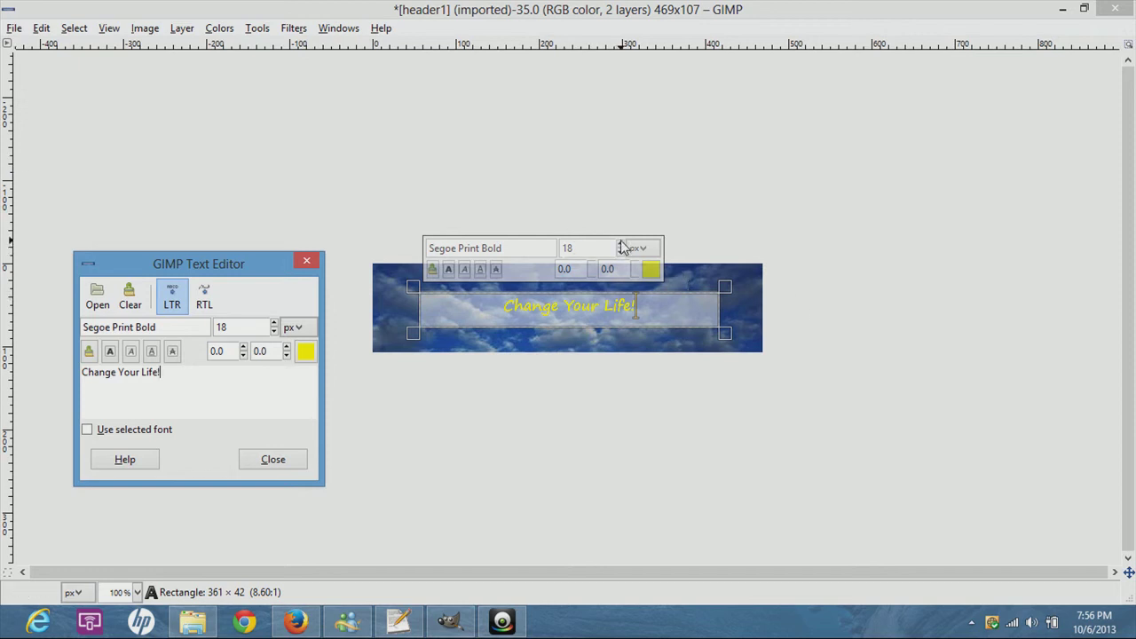
- Try to select the whole banner text on the canvas while the text editor is open
{"action": "left_click_drag", "start_coordinate": [636, 305], "coordinate": [494, 305]}
{"action": "left_click", "coordinate": [494, 304]}
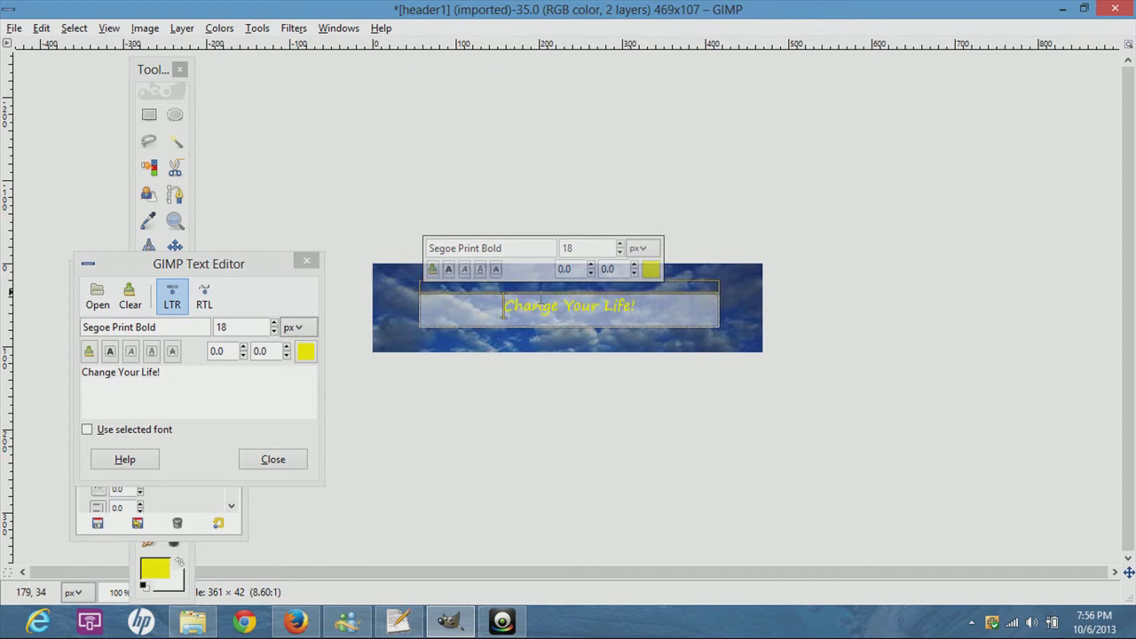
{"action": "left_click_drag", "start_coordinate": [500, 306], "coordinate": [641, 306]}
{"action": "left_click", "coordinate": [650, 305]}
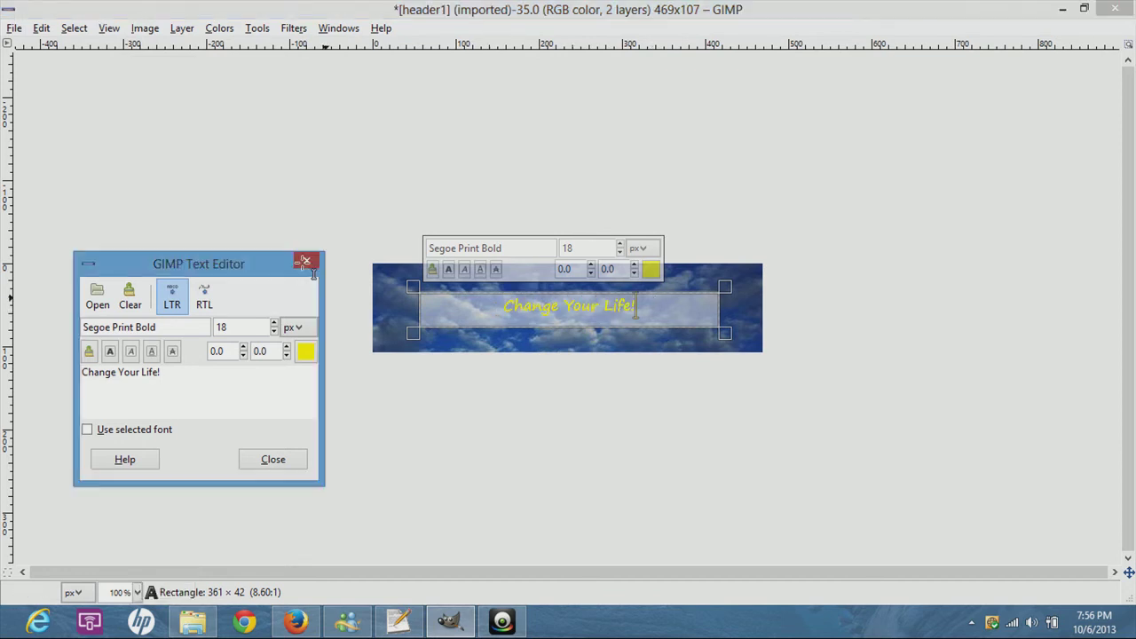
- Close the text editor and enlarge the whole "Change Your Life!" text to 26 px
{"action": "left_click", "coordinate": [305, 263]}
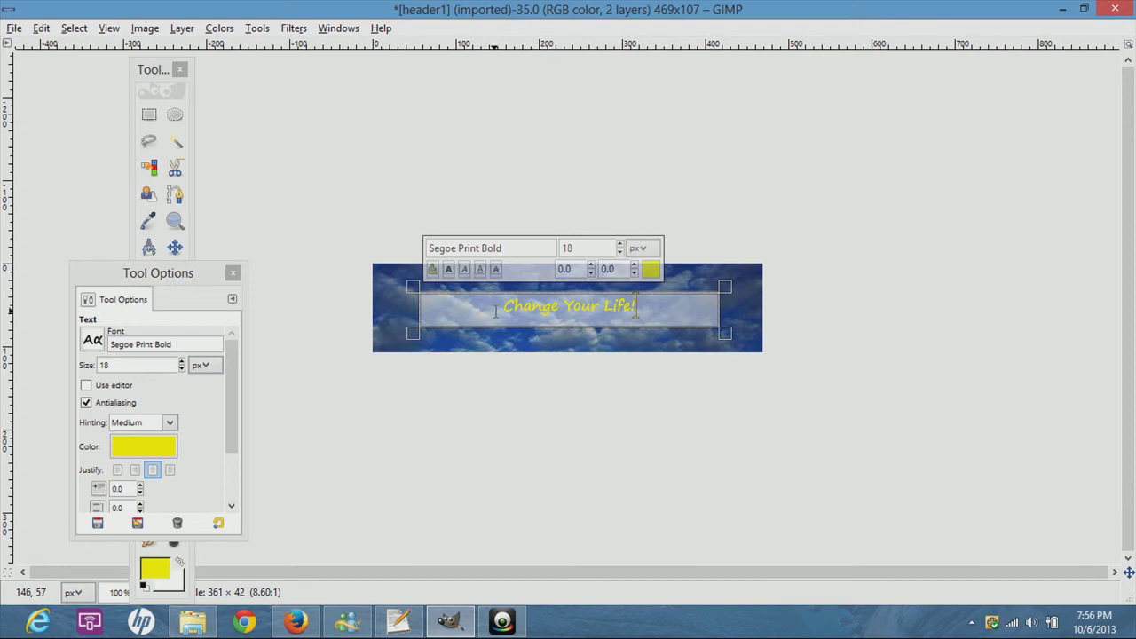
{"action": "left_click_drag", "start_coordinate": [497, 295], "coordinate": [639, 308]}
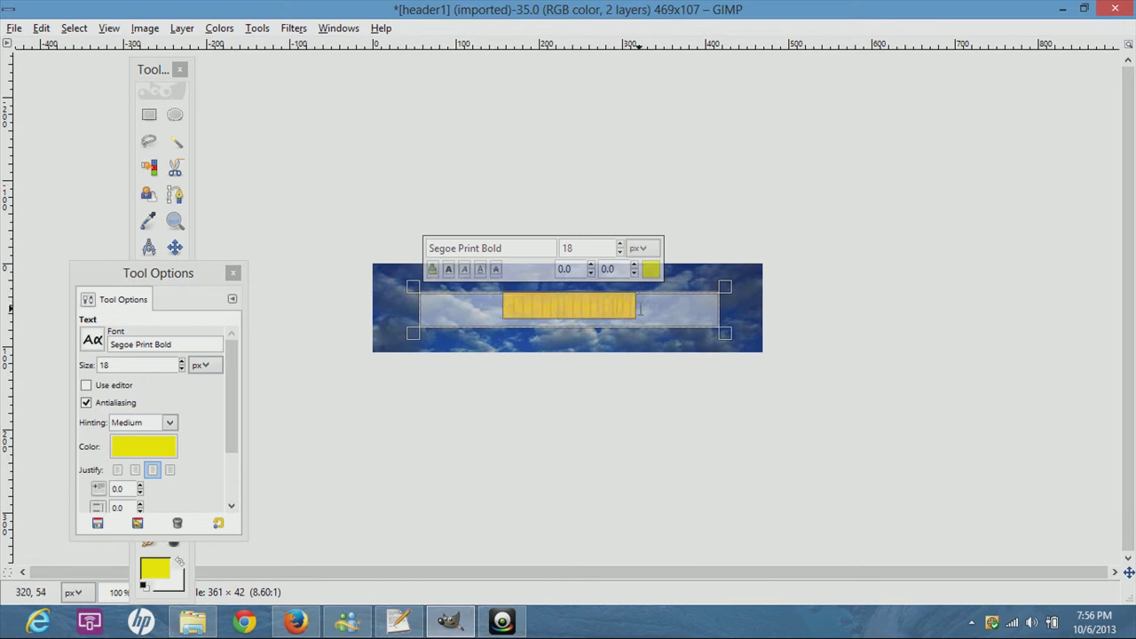
{"action": "left_click", "coordinate": [620, 244]}
{"action": "left_click", "coordinate": [620, 243]}
{"action": "left_click", "coordinate": [620, 243]}
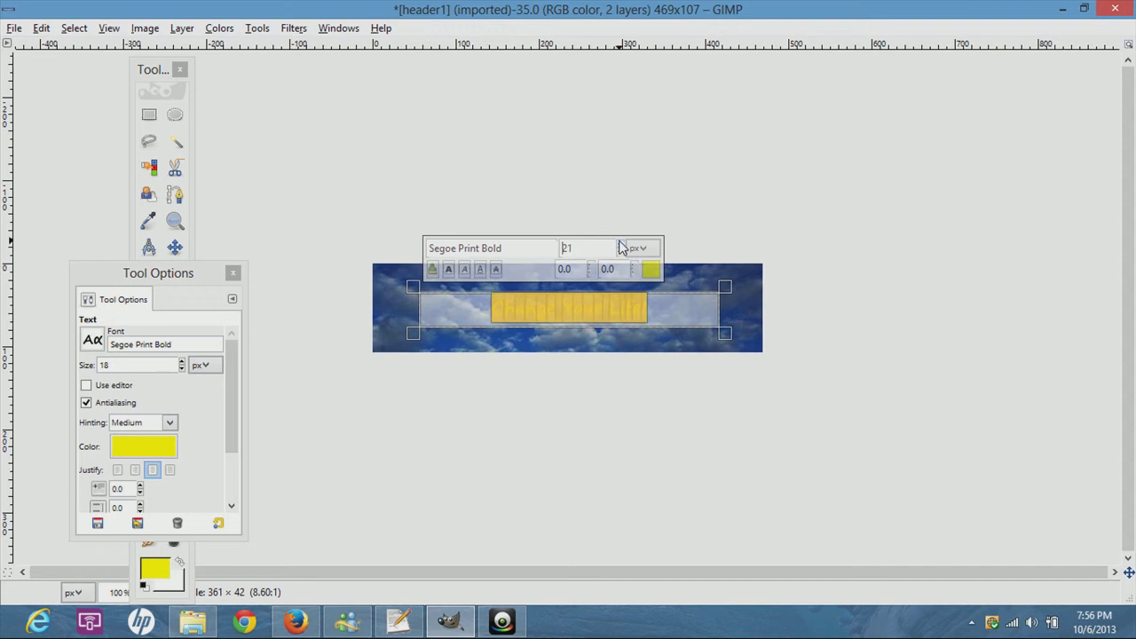
{"action": "left_click", "coordinate": [621, 244]}
{"action": "left_click", "coordinate": [621, 243]}
{"action": "left_click", "coordinate": [621, 243]}
{"action": "left_click", "coordinate": [620, 243]}
{"action": "left_click", "coordinate": [621, 243]}
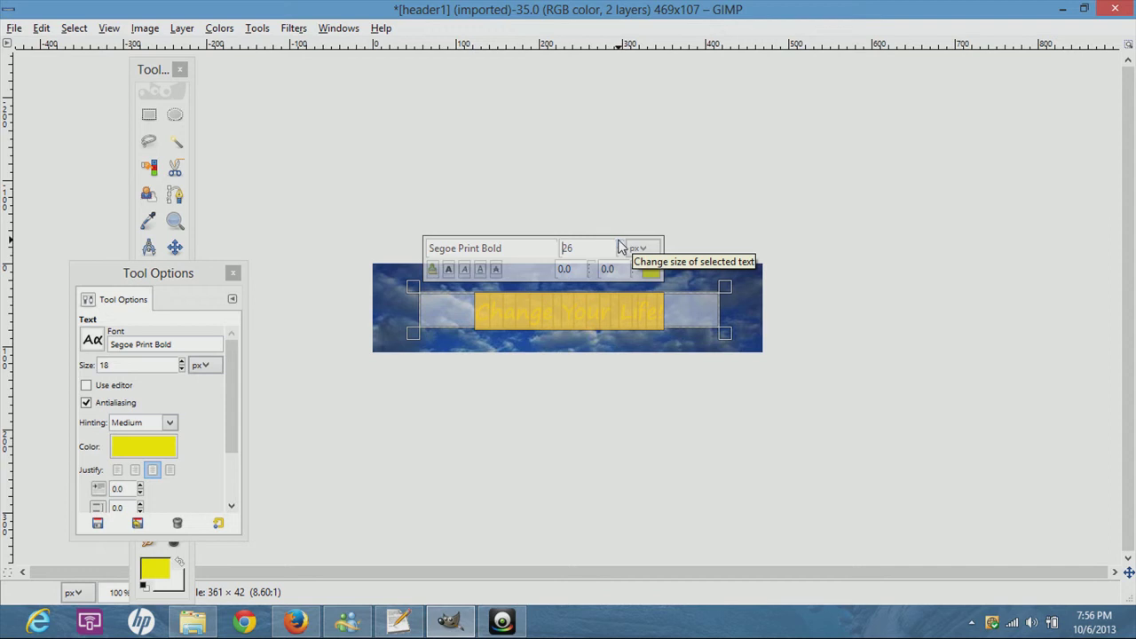
{"action": "left_click", "coordinate": [362, 383]}
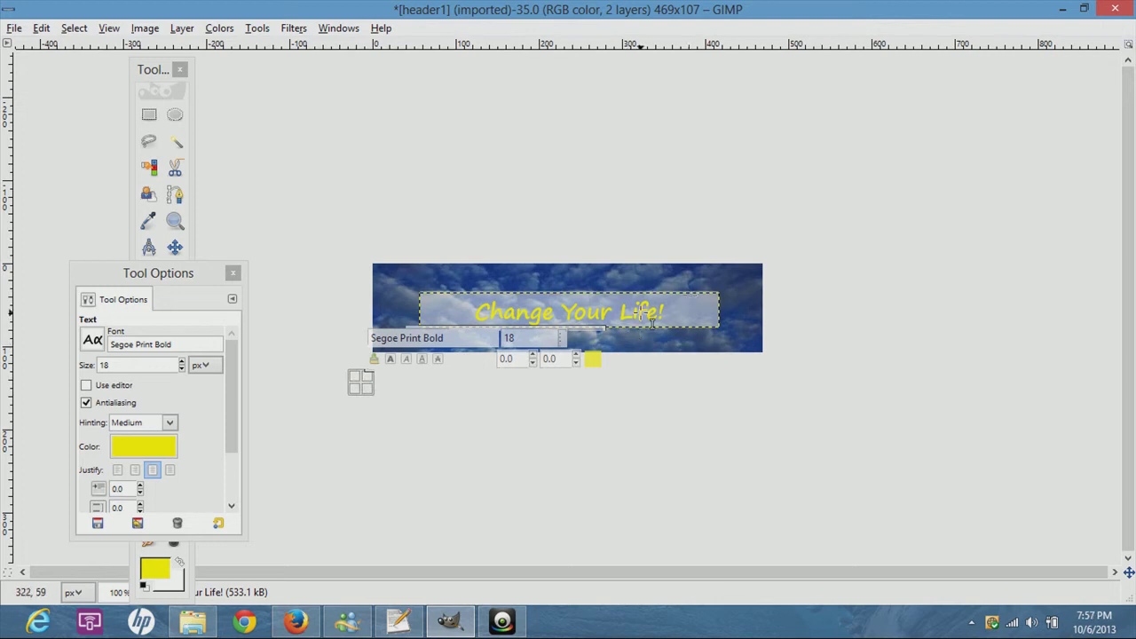
- Save the banner under the new name header5.xcf in the Downloads folder
{"action": "left_click", "coordinate": [14, 28]}
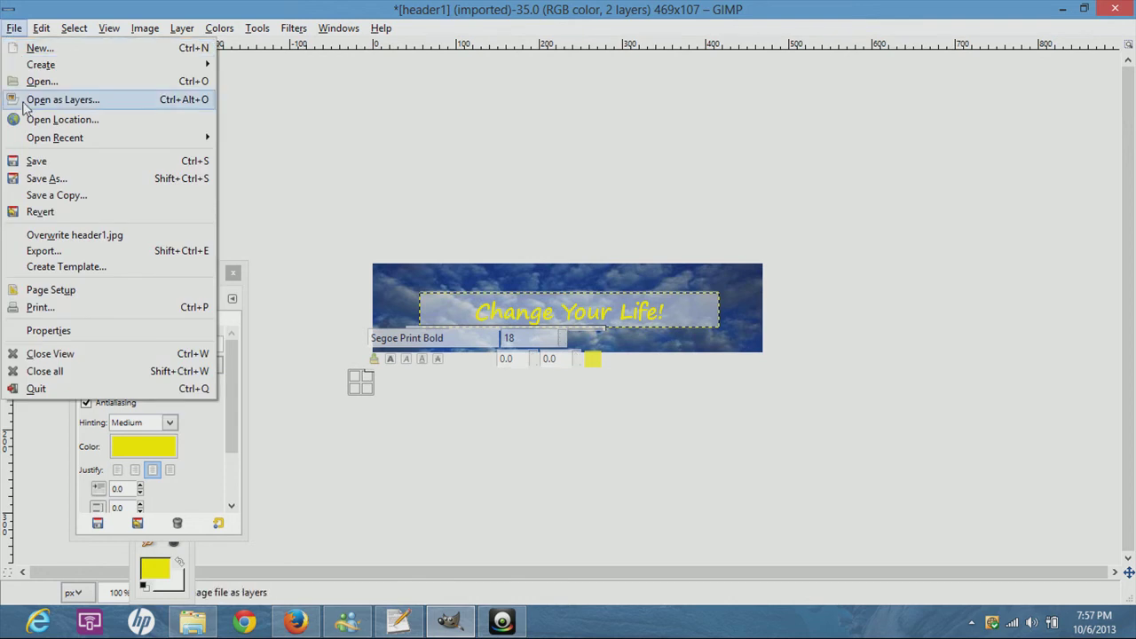
{"action": "left_click", "coordinate": [46, 178]}
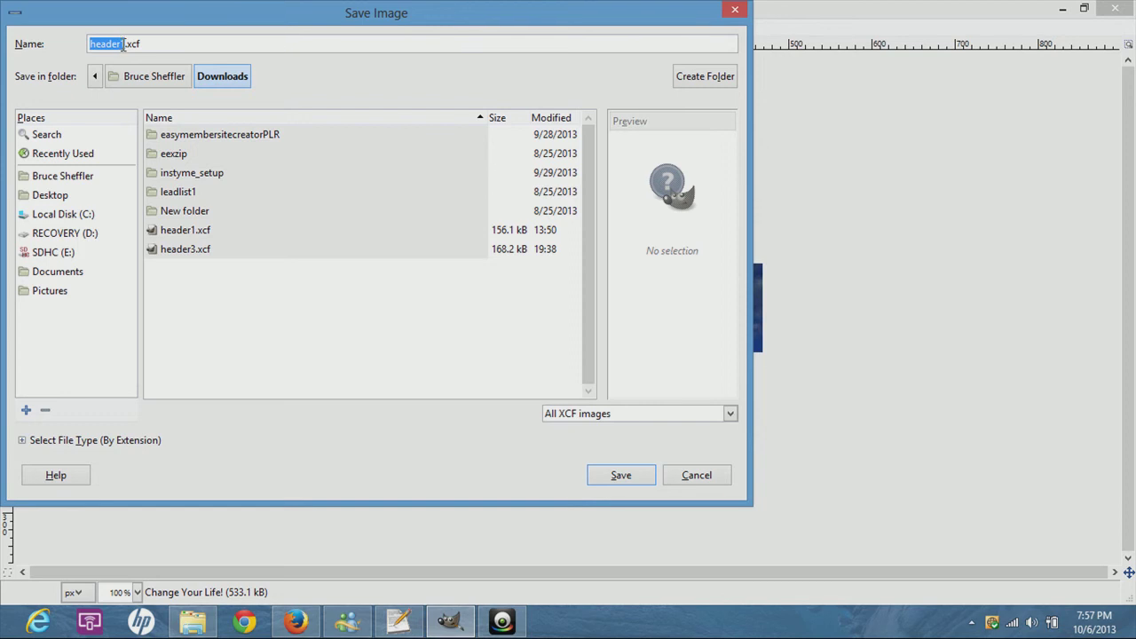
{"action": "left_click", "coordinate": [123, 45]}
{"action": "key", "text": "BackSpace"}
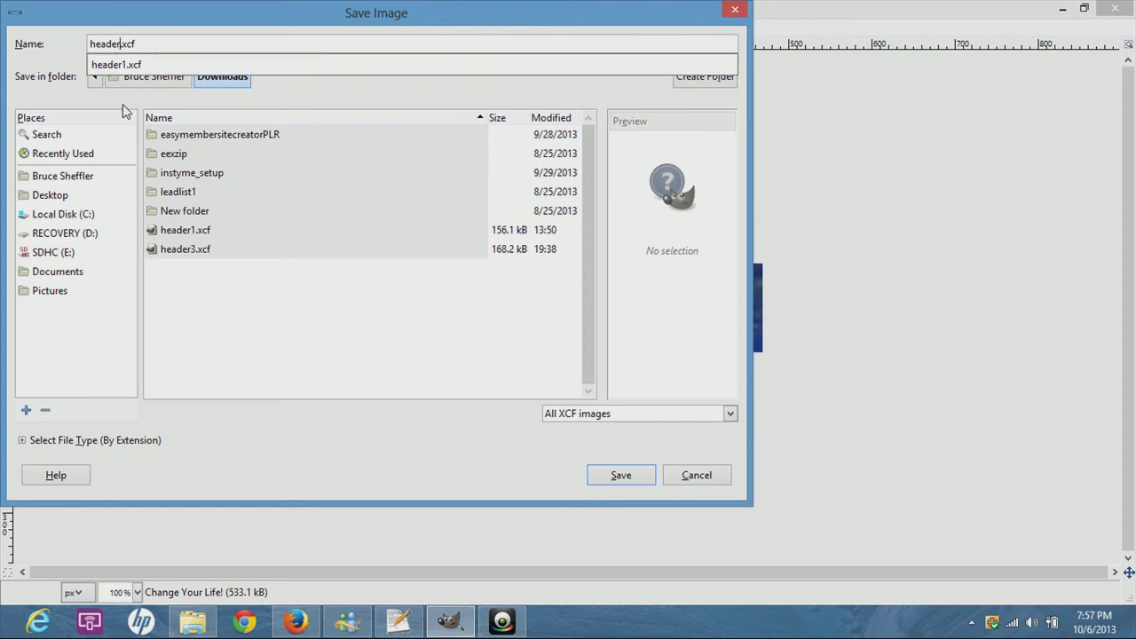
{"action": "type", "text": "5"}
{"action": "left_click", "coordinate": [629, 479]}
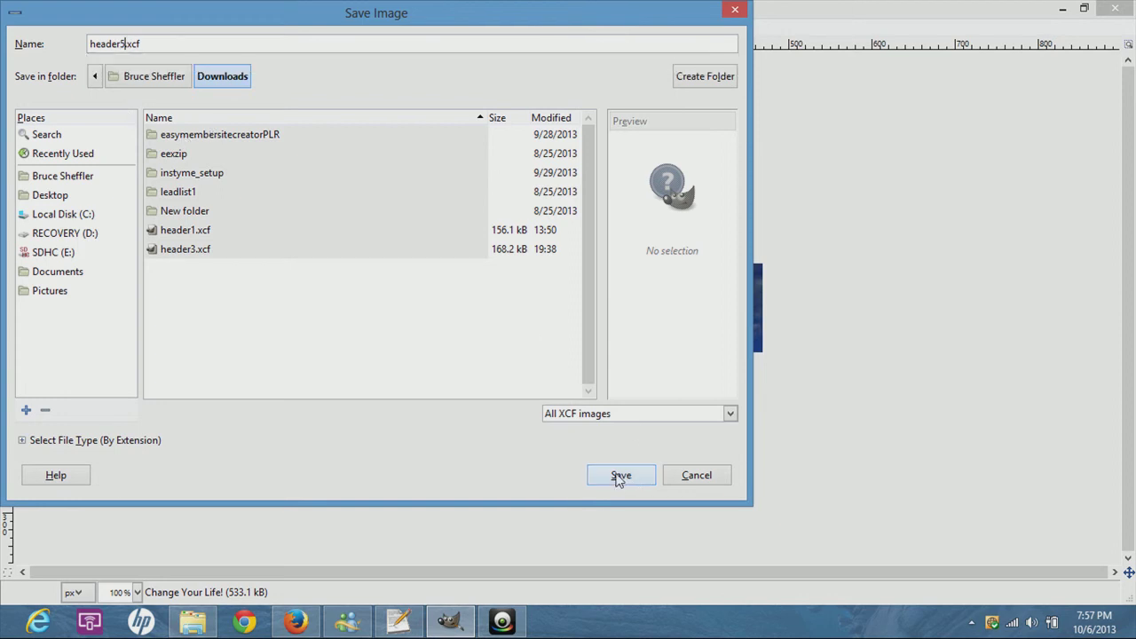
{"action": "left_click", "coordinate": [619, 477]}
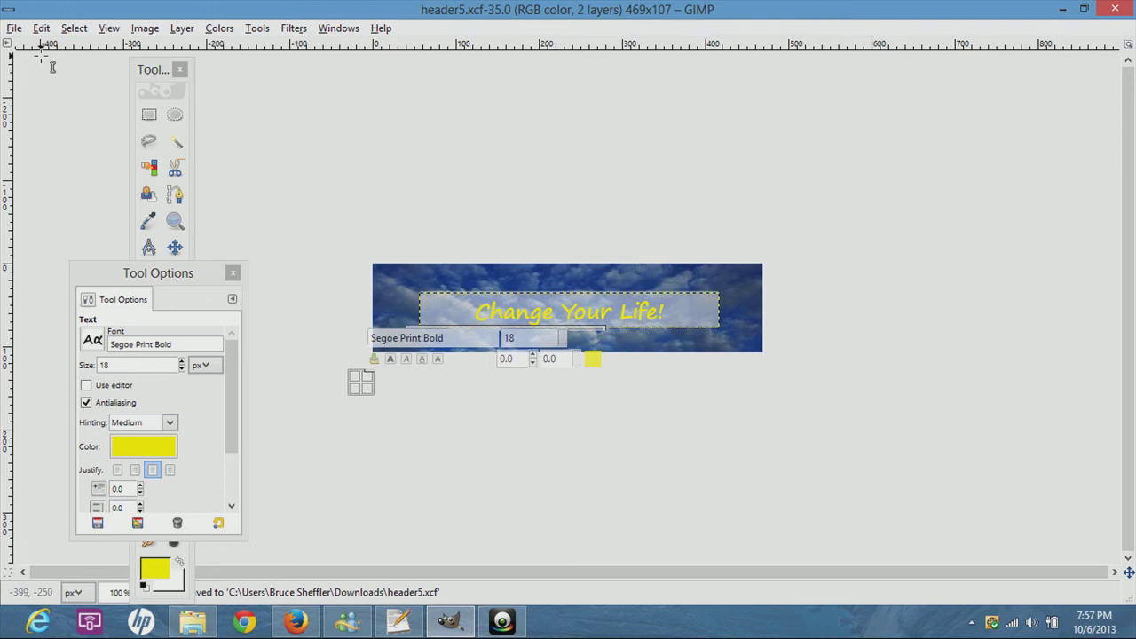
- Export the banner as header5.jpg to the Downloads folder with the JPEG quality raised to the maximum
{"action": "left_click", "coordinate": [13, 29]}
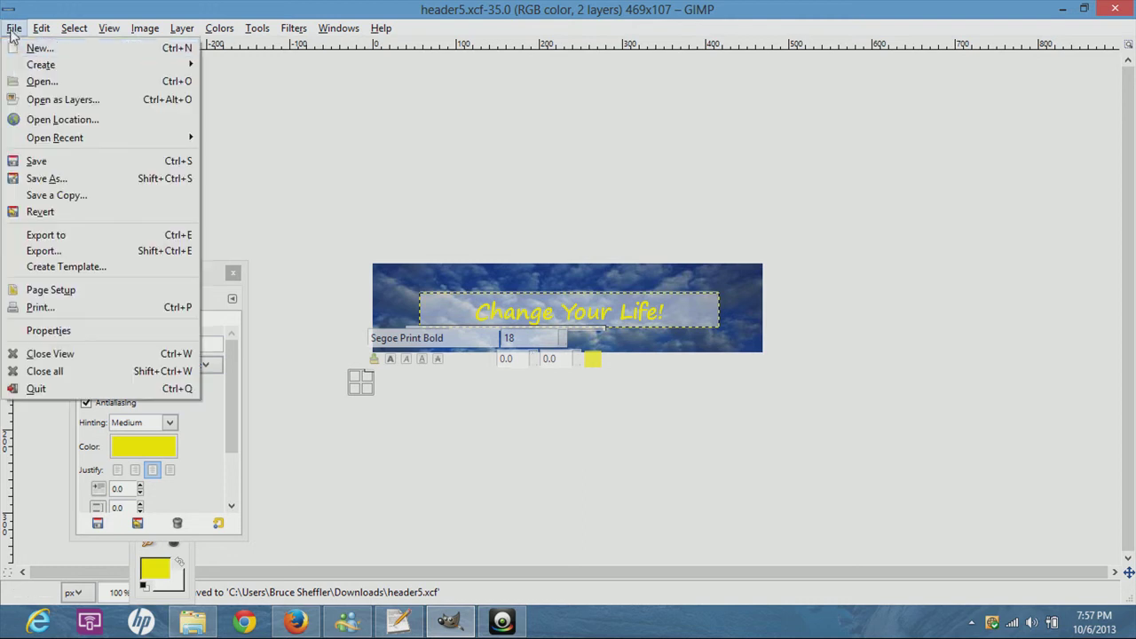
{"action": "left_click", "coordinate": [64, 253]}
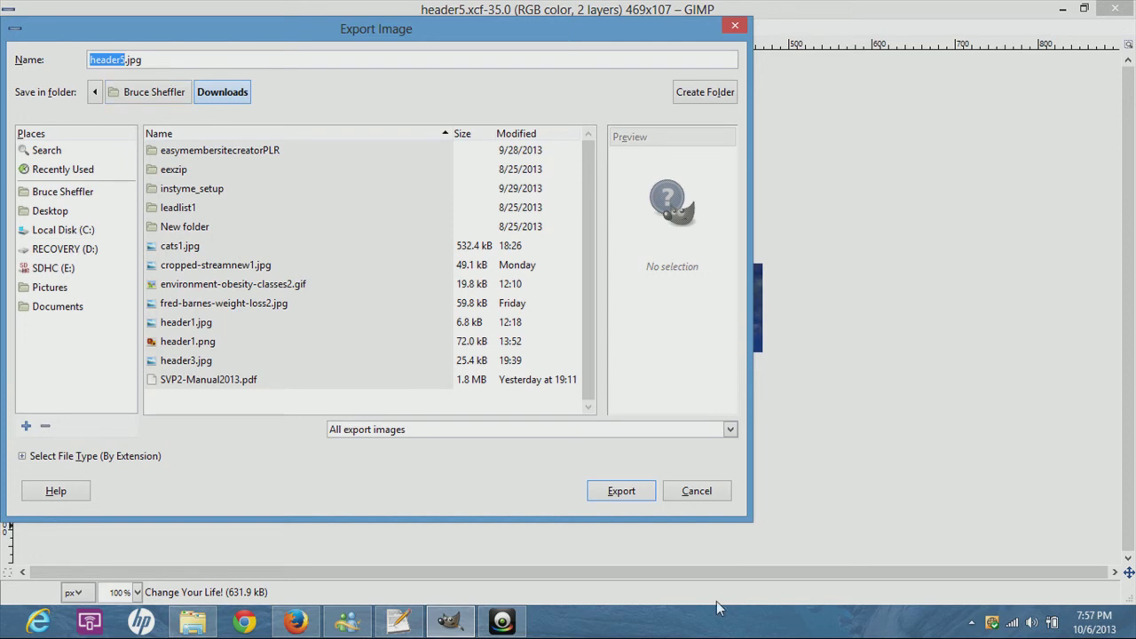
{"action": "left_click", "coordinate": [625, 494]}
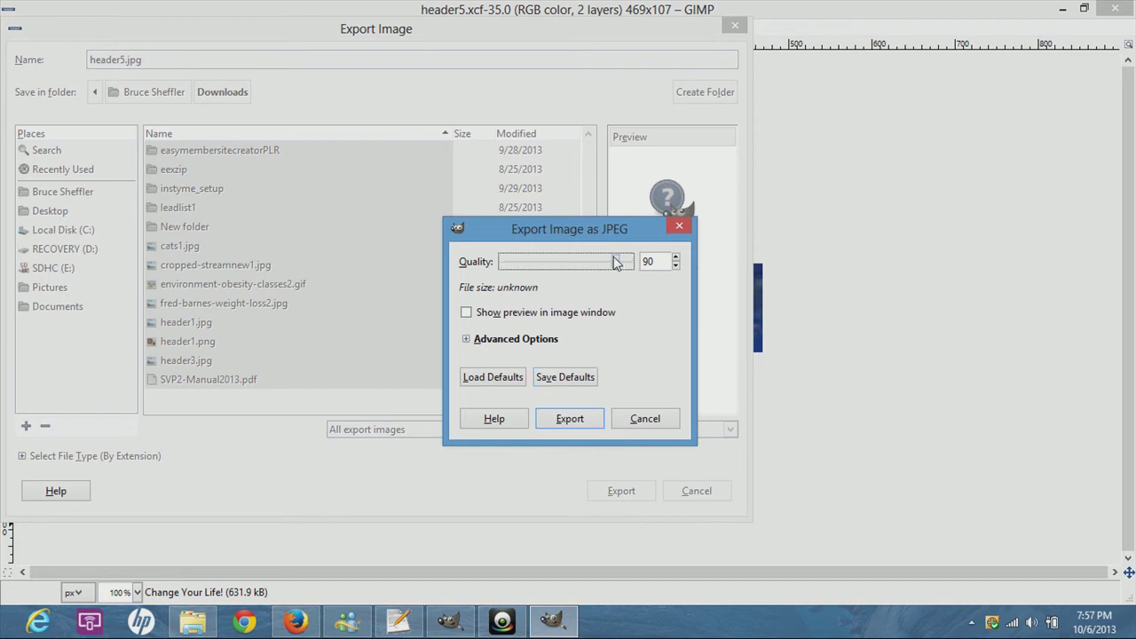
{"action": "left_click_drag", "start_coordinate": [615, 263], "coordinate": [633, 261]}
{"action": "left_click", "coordinate": [573, 417]}
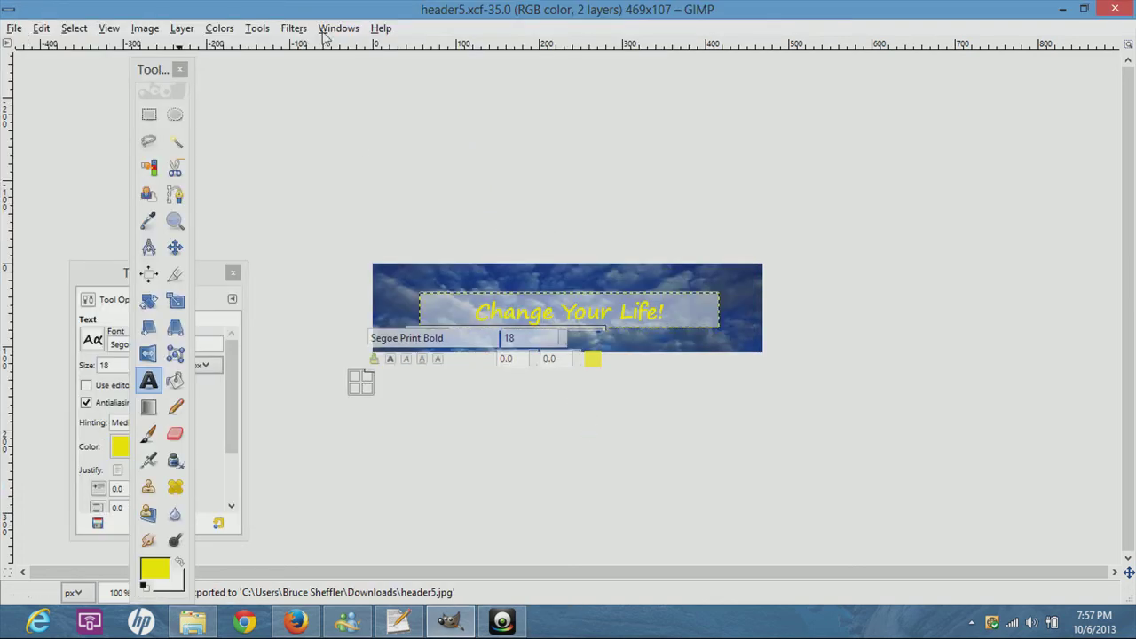
- Minimize the image window and switch to Firefox
{"action": "left_click", "coordinate": [1063, 11]}
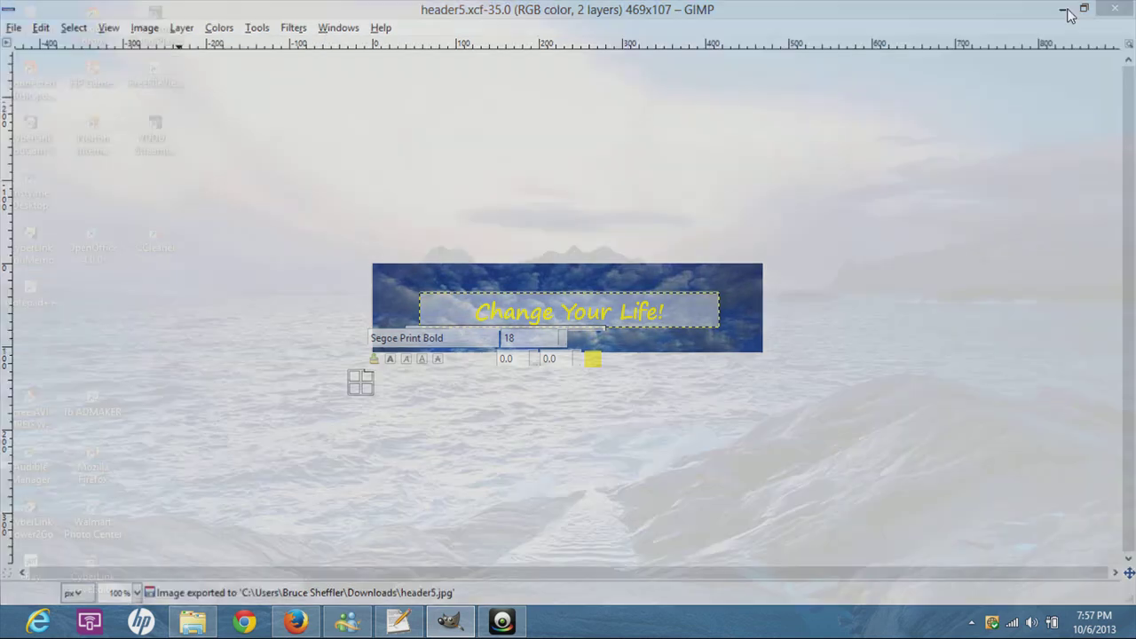
{"action": "left_click", "coordinate": [301, 620]}
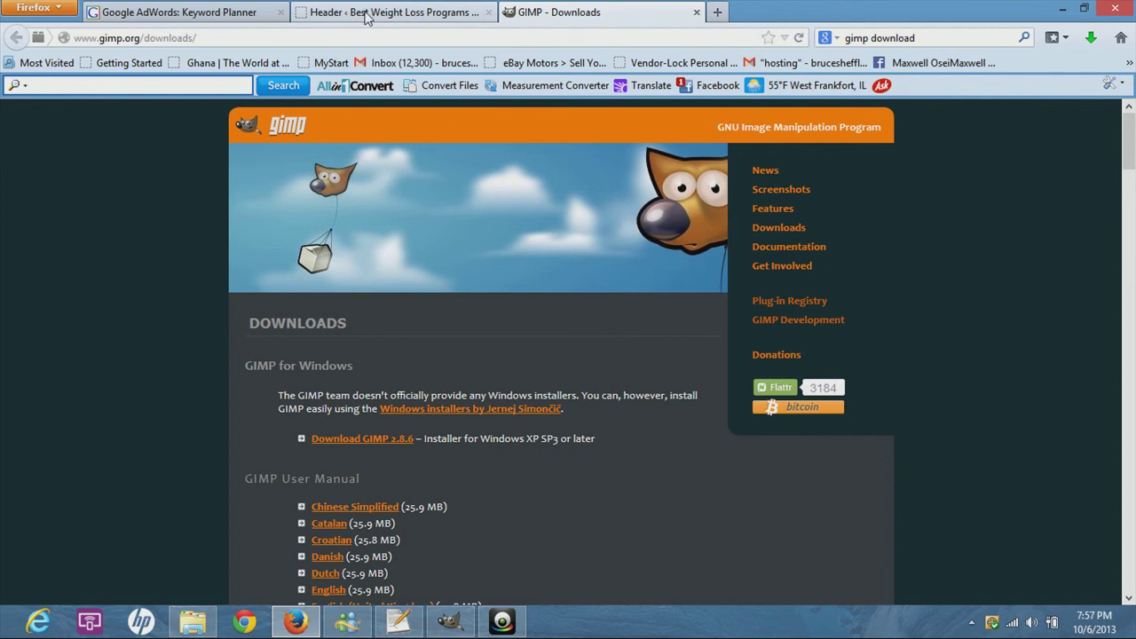
- Open the Custom Header settings in the WordPress admin of the Best Weight Loss Programs site
{"action": "left_click", "coordinate": [366, 14]}
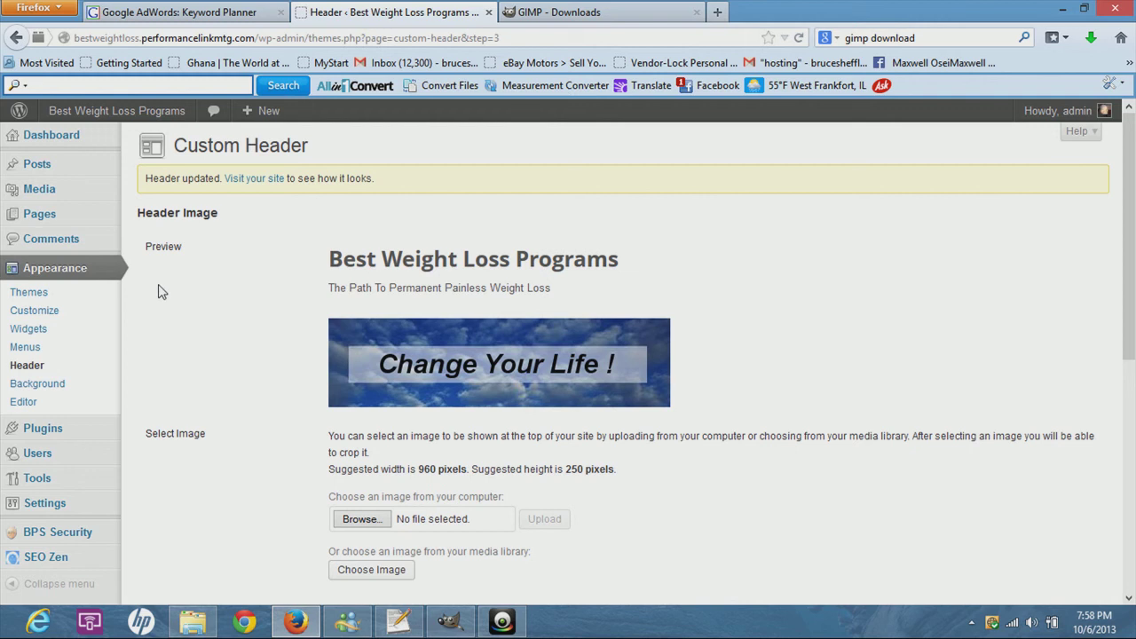
{"action": "left_click", "coordinate": [81, 144]}
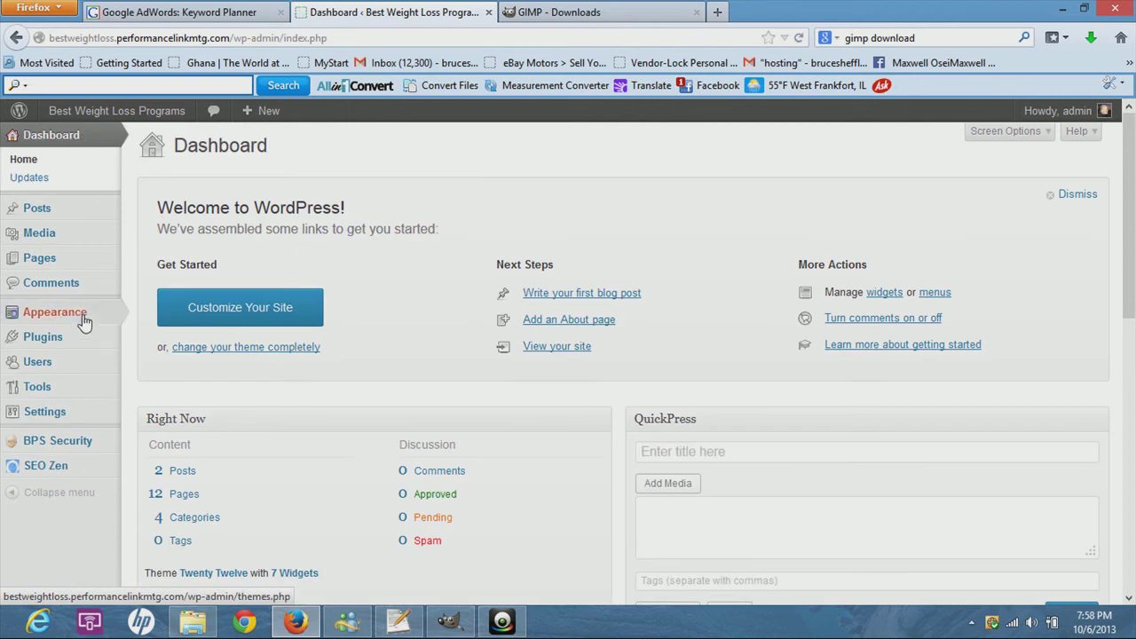
{"action": "left_click", "coordinate": [82, 316]}
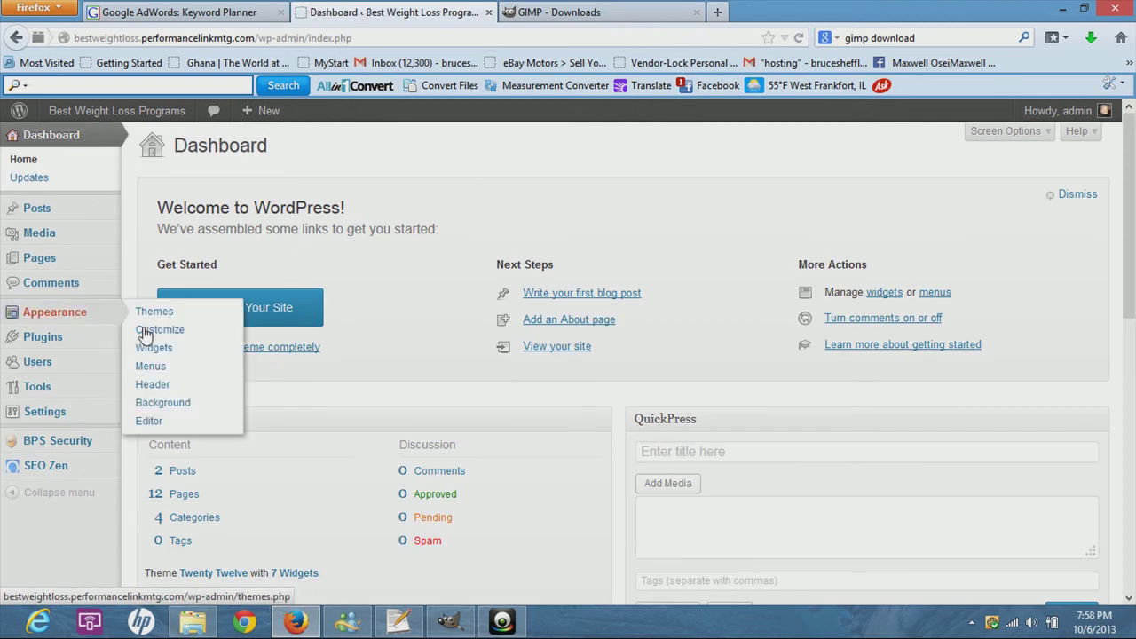
{"action": "left_click", "coordinate": [151, 387]}
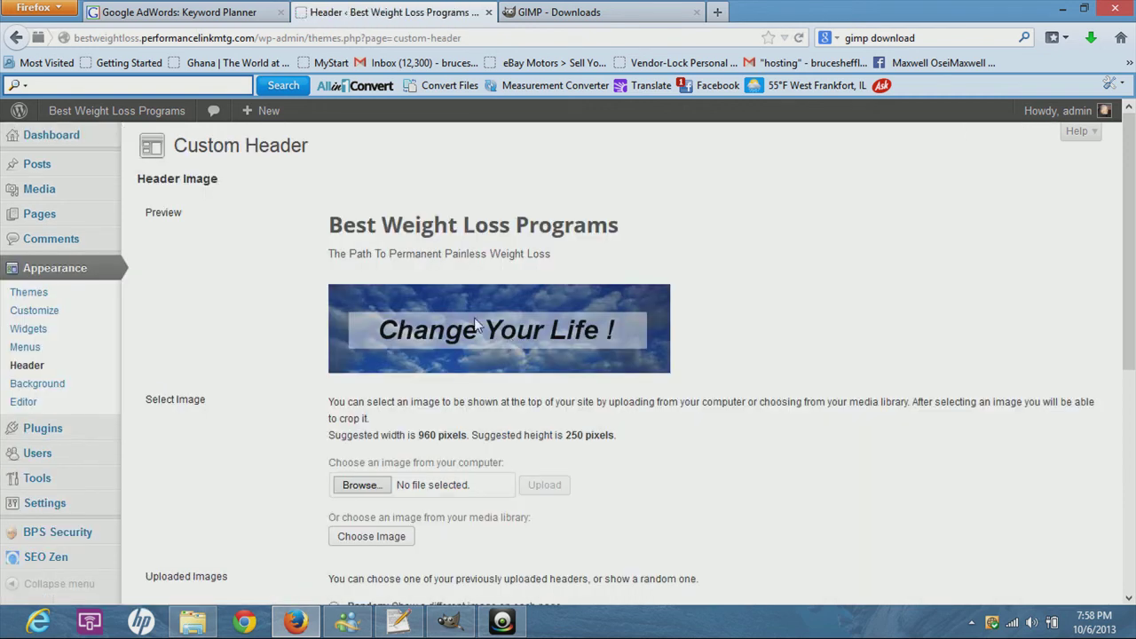
- Choose the JPEG image header5 from the Downloads folder as the new header image and upload it
{"action": "left_click", "coordinate": [380, 491]}
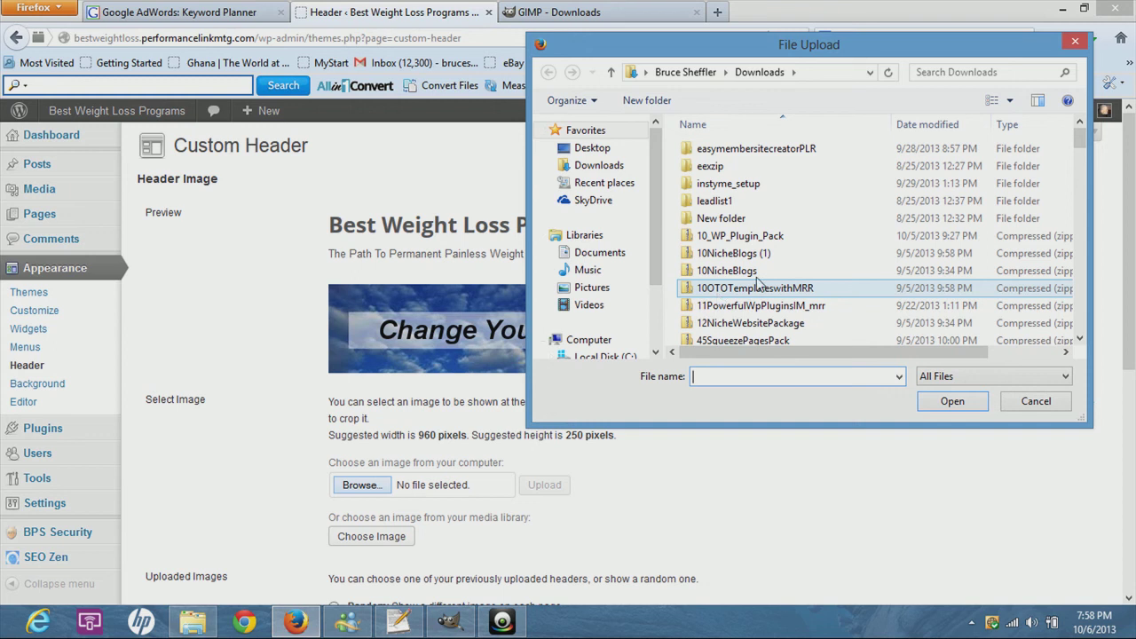
{"action": "left_click", "coordinate": [1079, 337]}
{"action": "left_click", "coordinate": [1081, 335]}
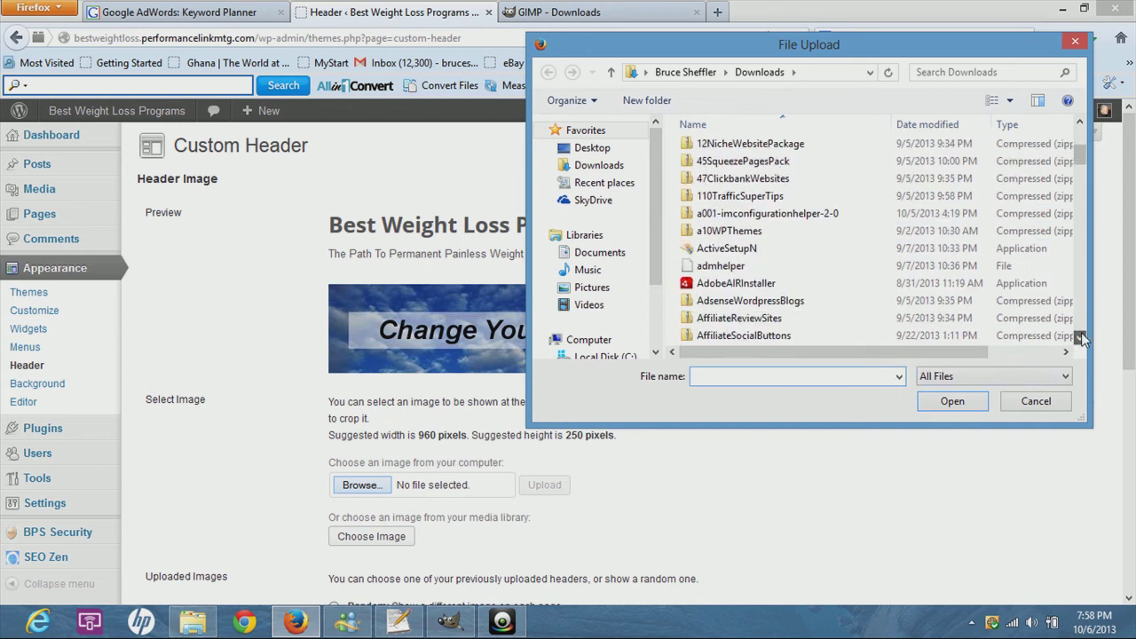
{"action": "left_click", "coordinate": [1080, 337]}
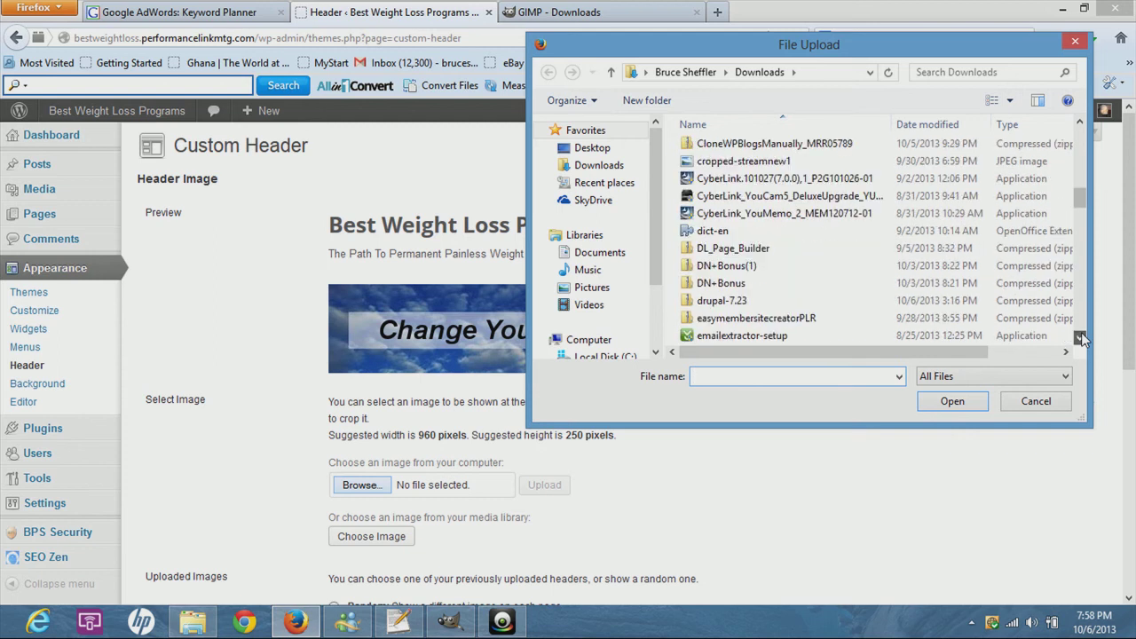
{"action": "left_click", "coordinate": [1080, 337]}
{"action": "left_click", "coordinate": [1081, 337]}
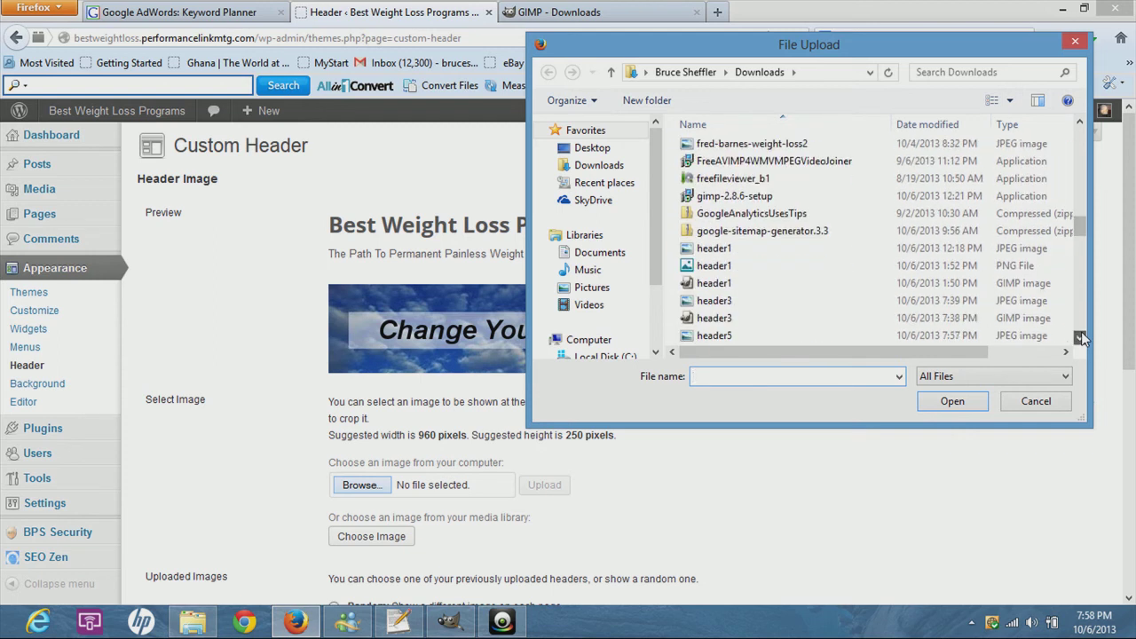
{"action": "left_click", "coordinate": [1081, 338]}
{"action": "left_click", "coordinate": [1081, 338]}
{"action": "left_click", "coordinate": [1081, 337]}
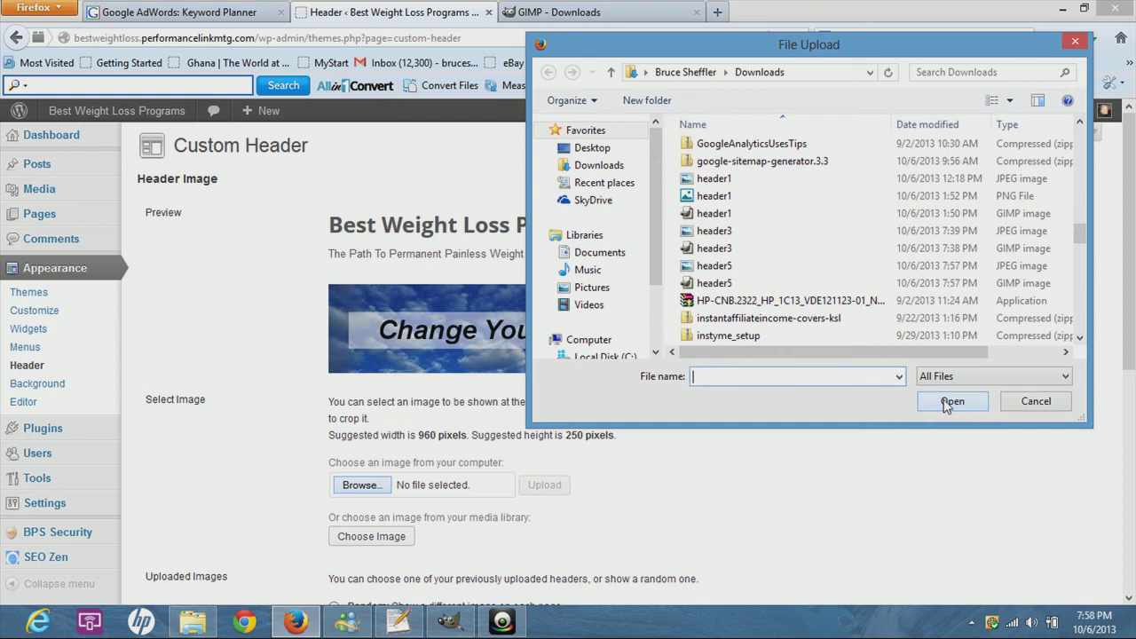
{"action": "left_click", "coordinate": [710, 266]}
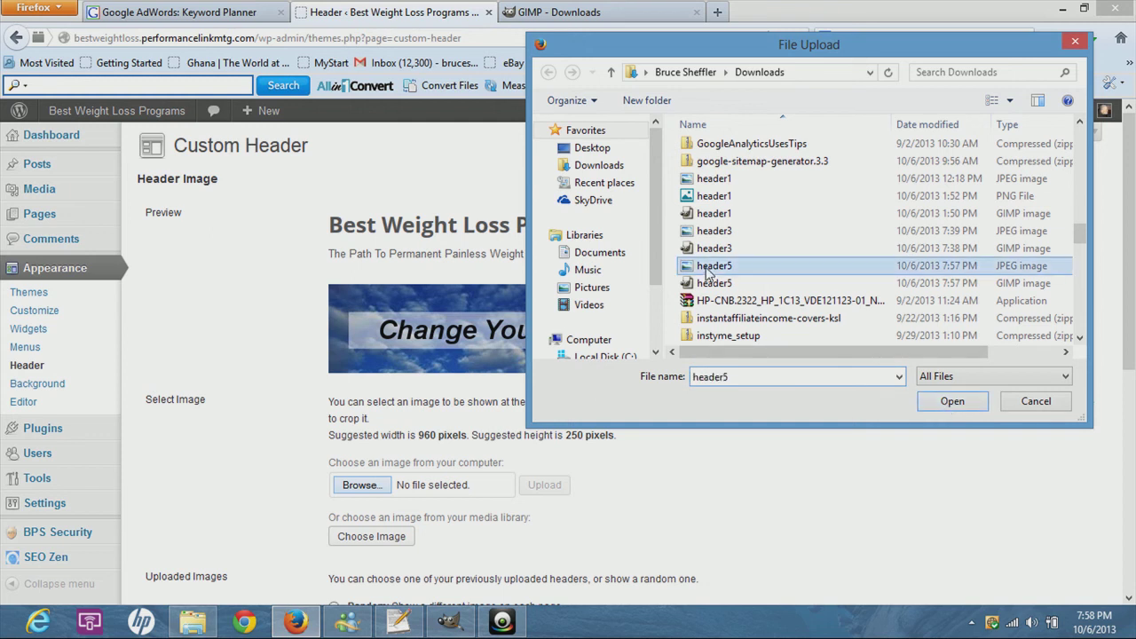
{"action": "left_click", "coordinate": [968, 403]}
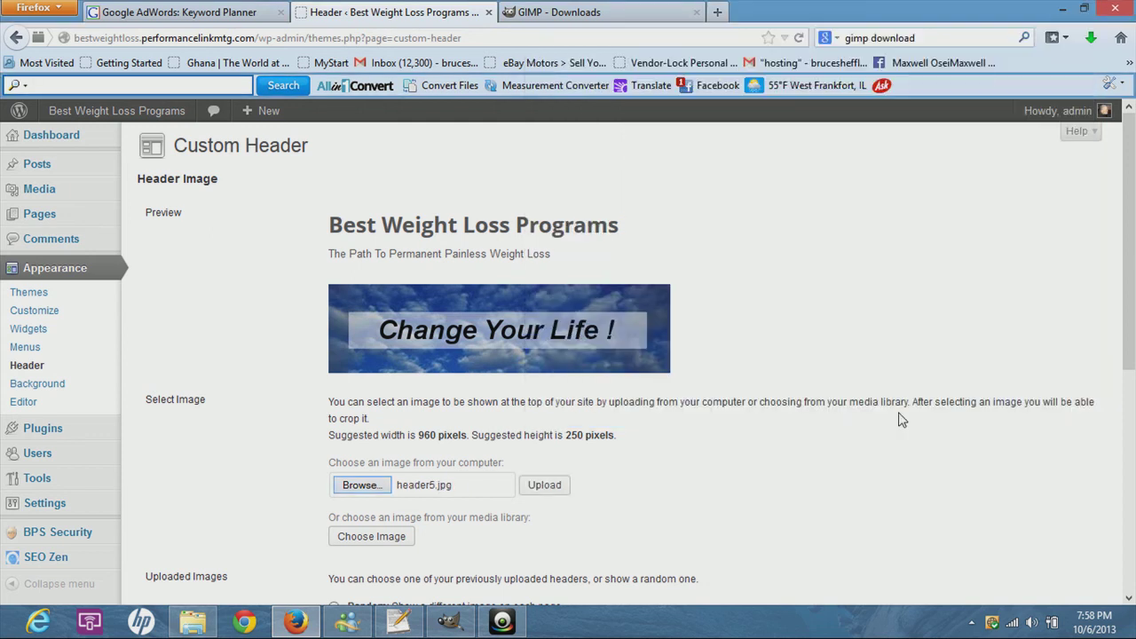
{"action": "left_click", "coordinate": [541, 488]}
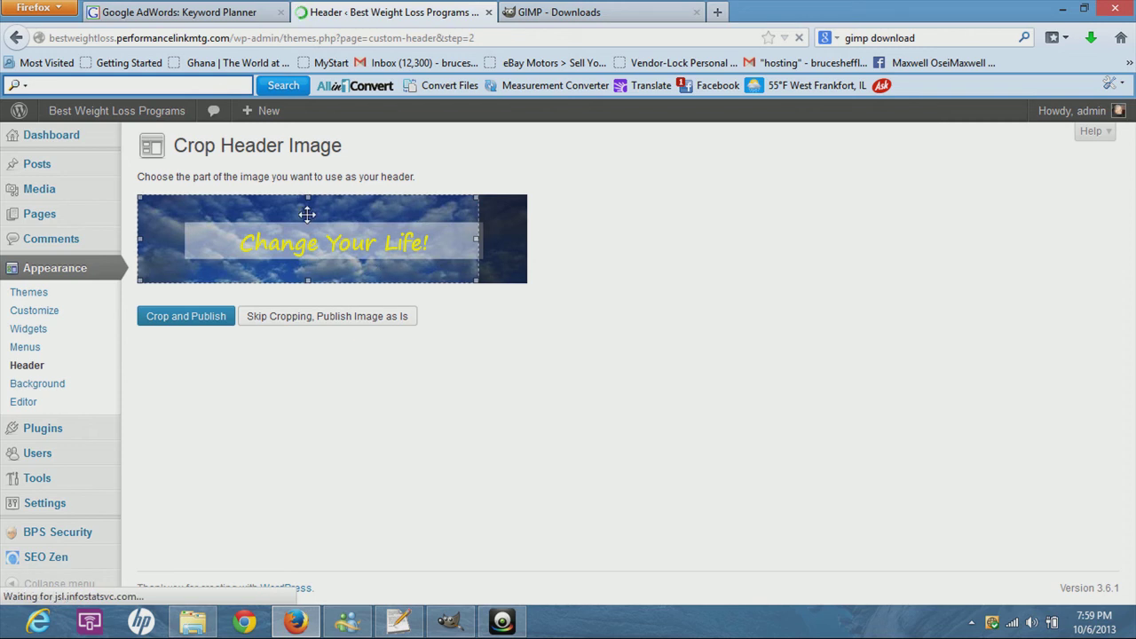
- Centre the crop area around the "Change Your Life!" text, crop and publish the header, and view it on the live site
{"action": "mouse_move", "coordinate": [273, 205]}
{"action": "left_mouse_down"}
{"action": "mouse_move", "coordinate": [515, 203]}
{"action": "mouse_move", "coordinate": [236, 203]}
{"action": "mouse_move", "coordinate": [276, 204]}
{"action": "left_mouse_up"}
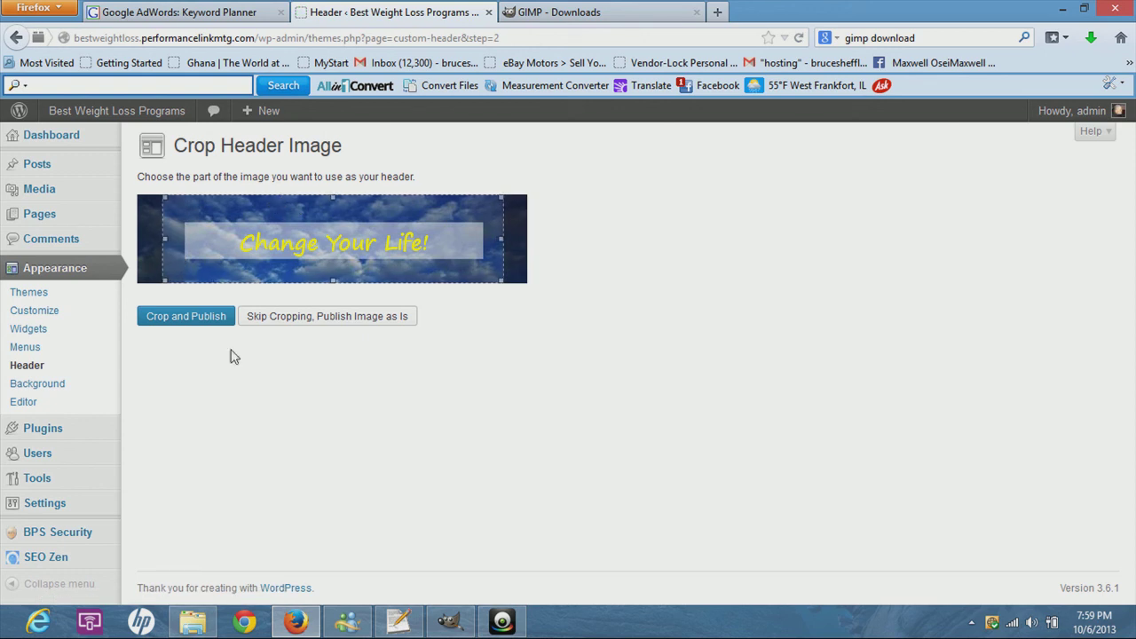
{"action": "left_click", "coordinate": [201, 323]}
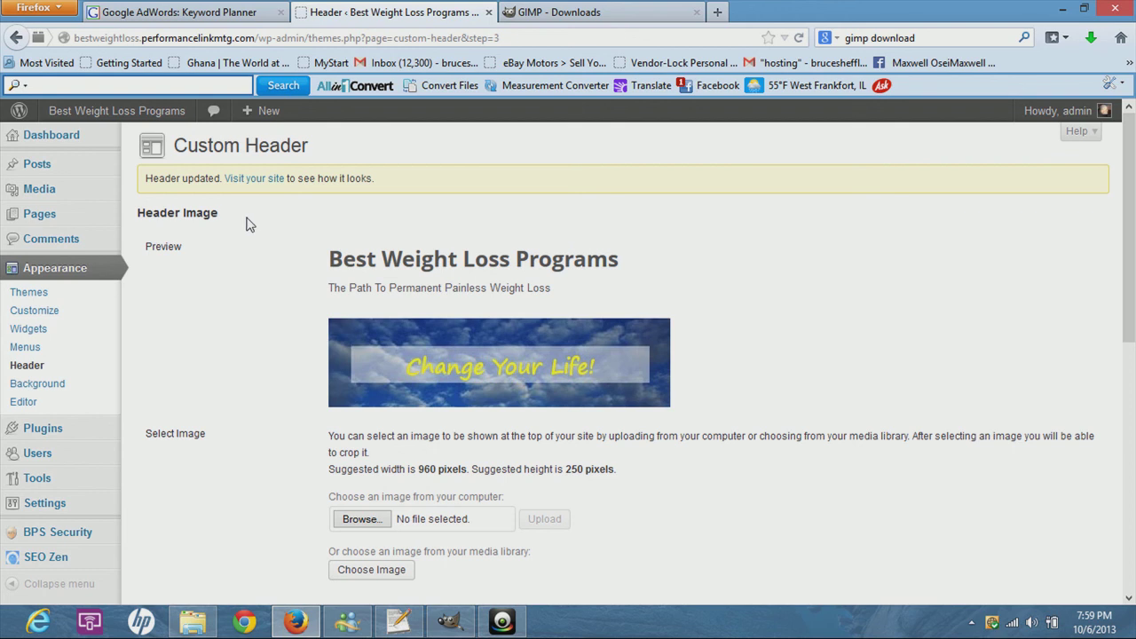
{"action": "left_click", "coordinate": [251, 180]}
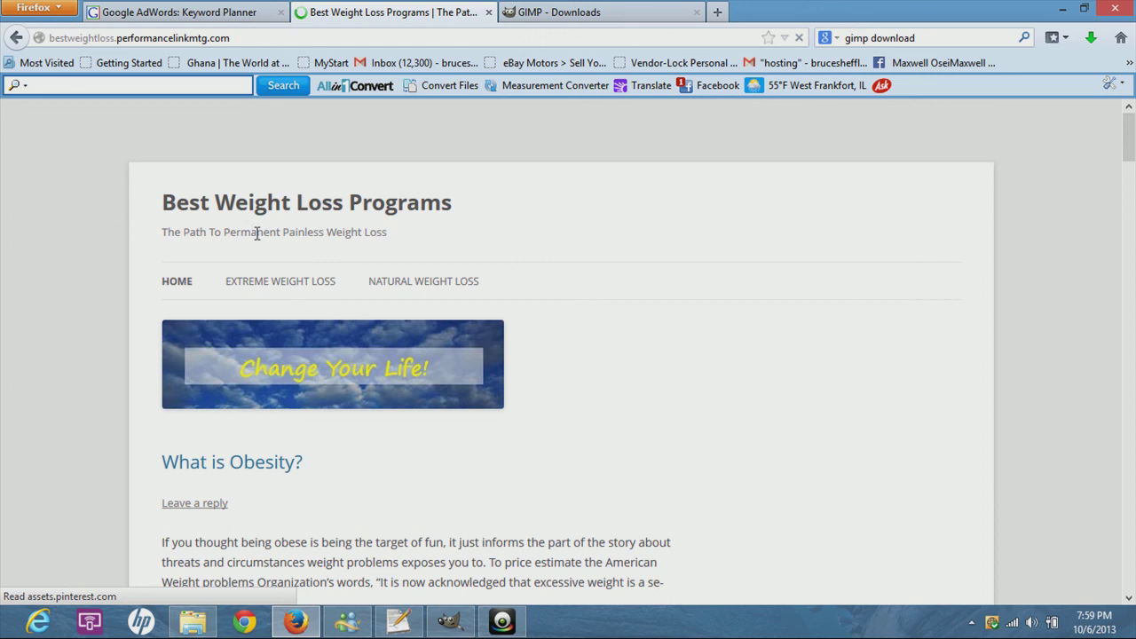
{"action": "mouse_move", "coordinate": [376, 352]}
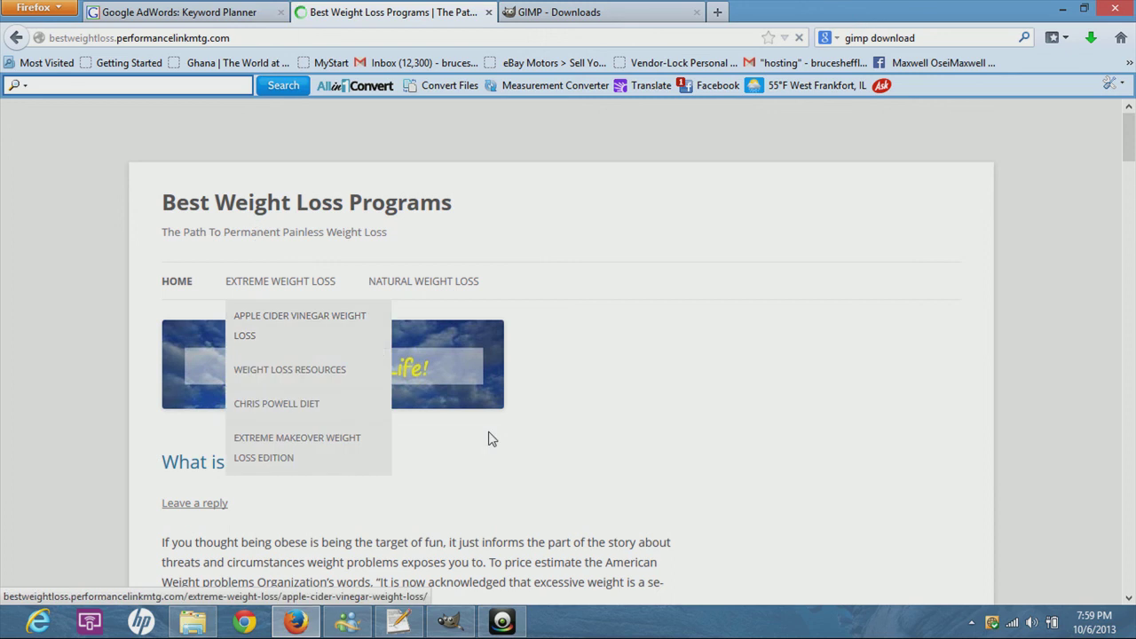